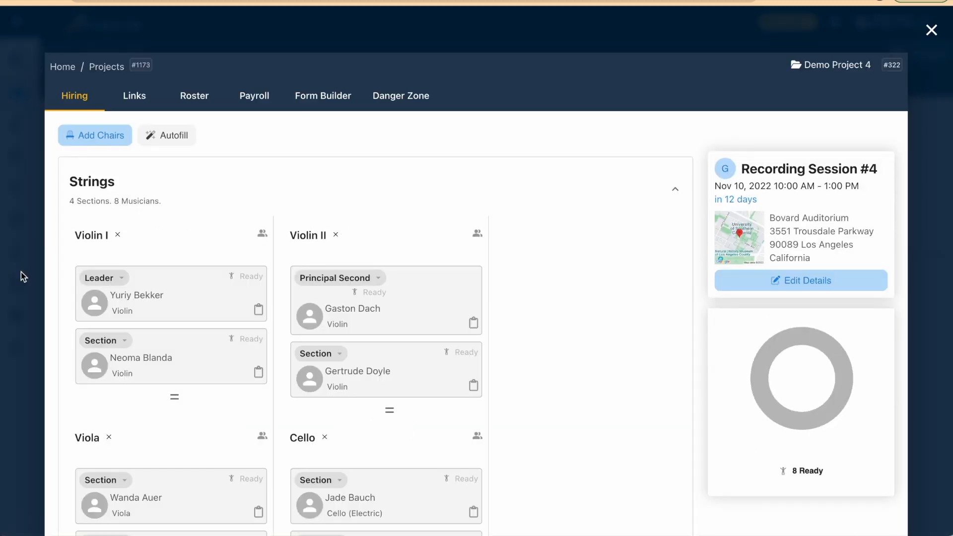
# Close the Recording Session #4 details and start a new project link with the URL drive.google.com
pyautogui.click(942, 33)
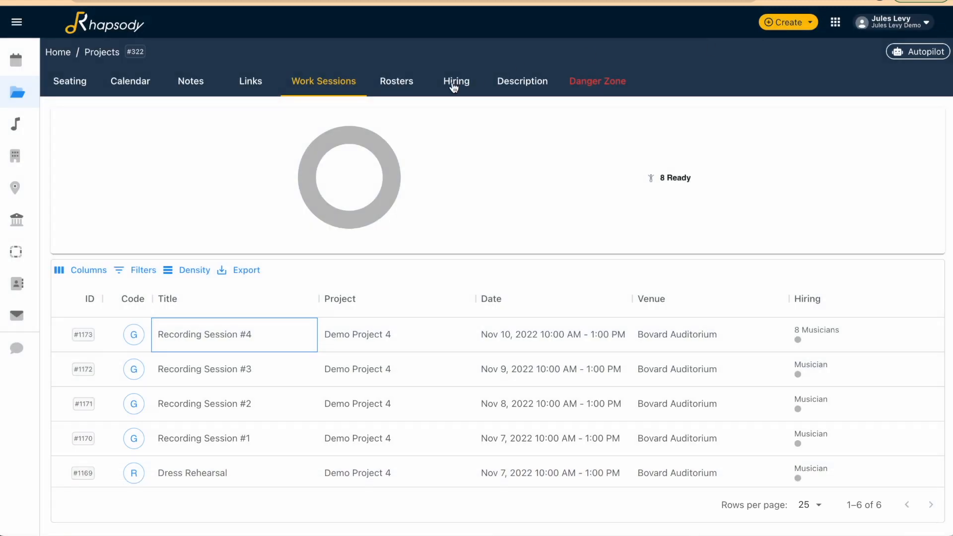
pyautogui.click(454, 86)
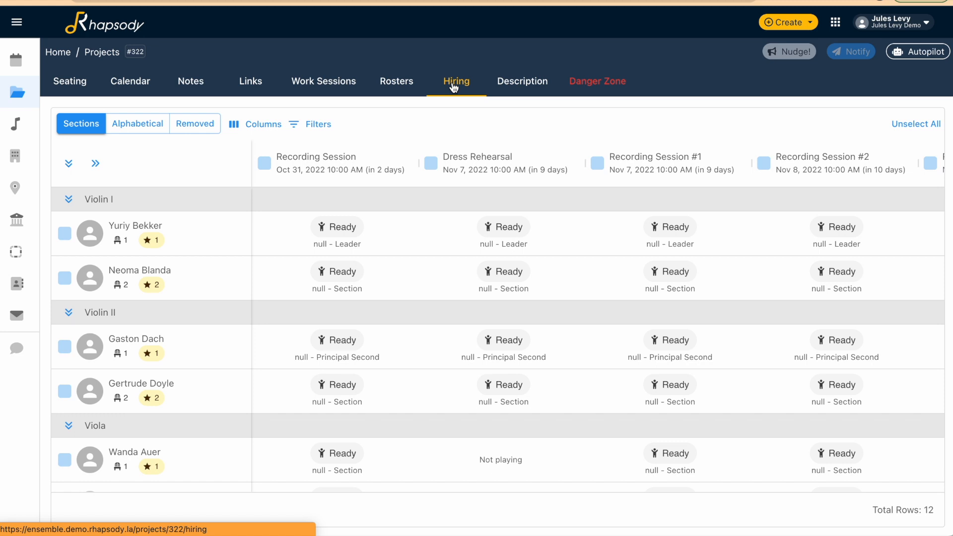
pyautogui.click(258, 81)
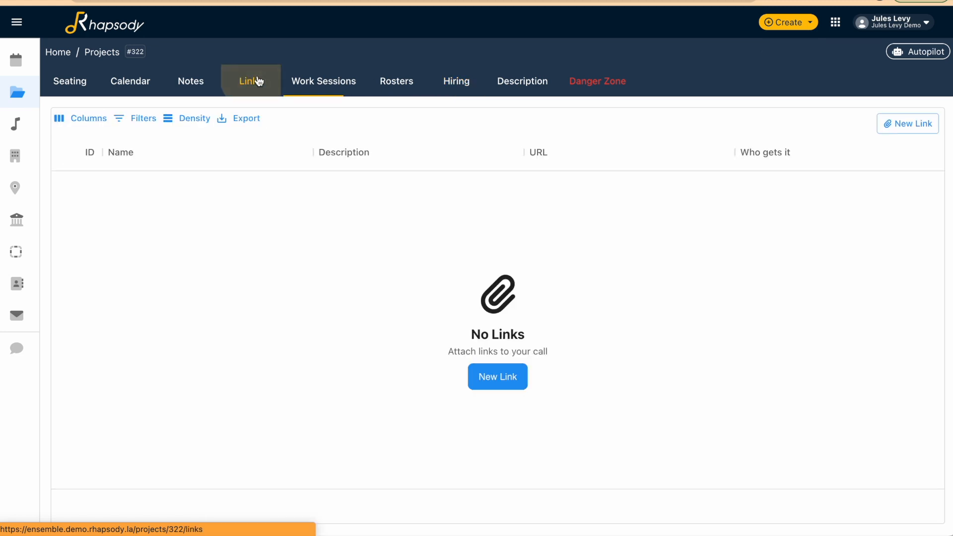
pyautogui.click(486, 374)
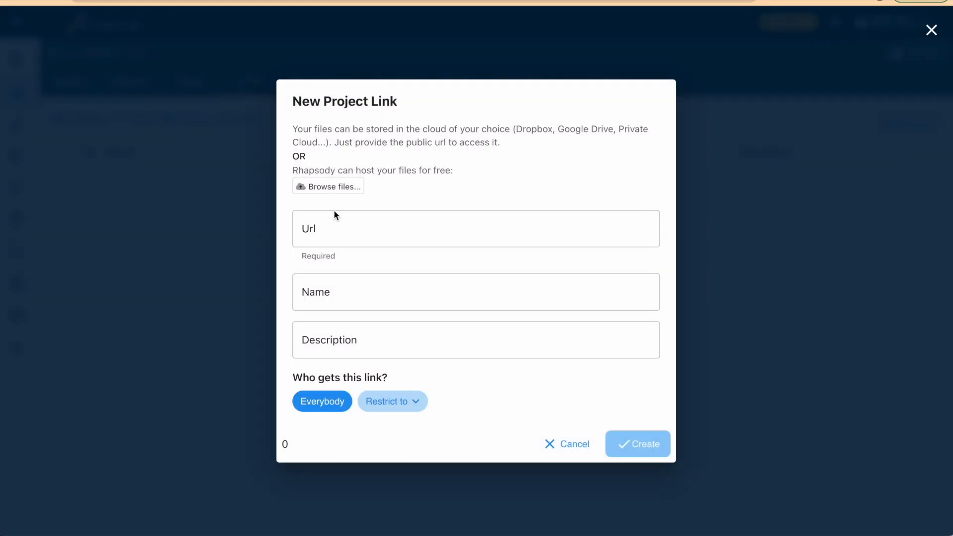
pyautogui.click(340, 227)
pyautogui.click(385, 269)
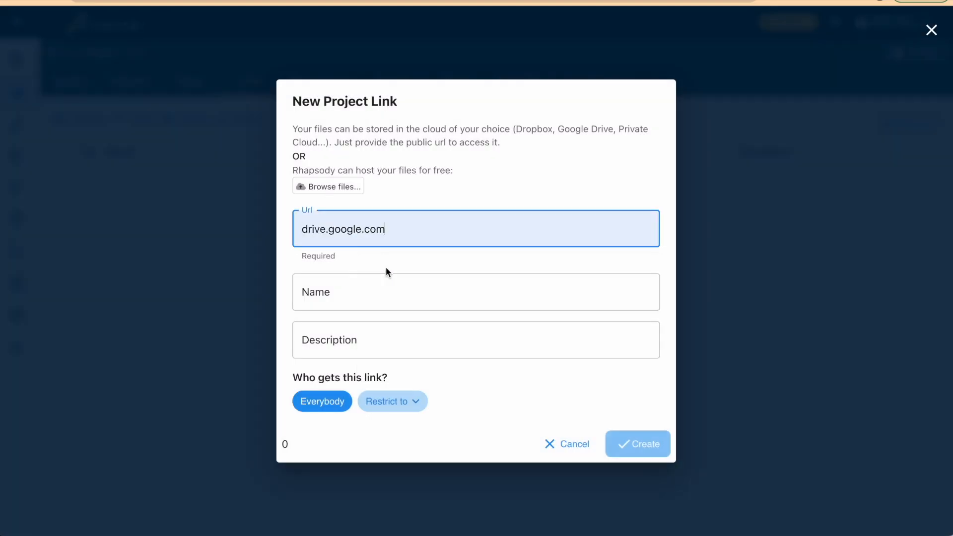
# Name the link "Music Link" and create it for everybody
pyautogui.click(376, 288)
pyautogui.write('Music Link')
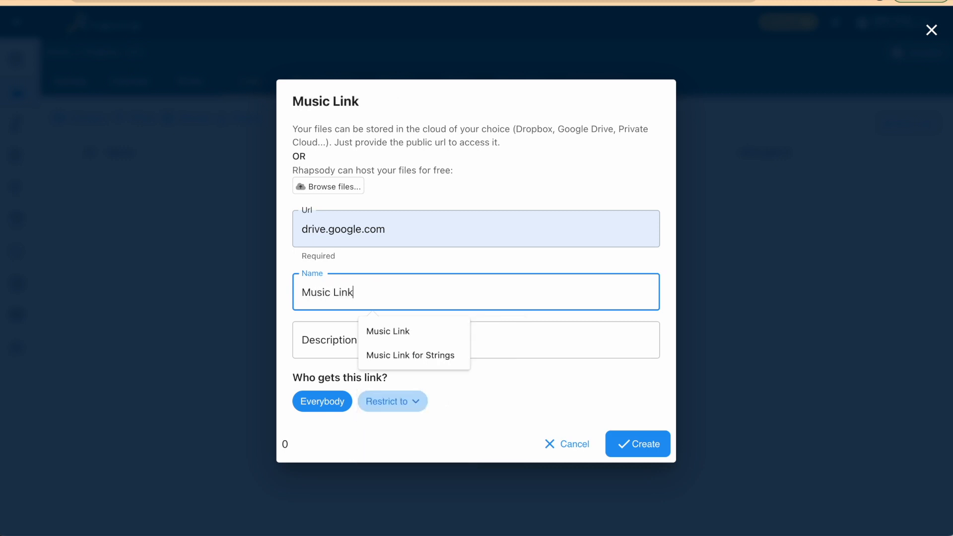
pyautogui.click(333, 347)
pyautogui.click(317, 359)
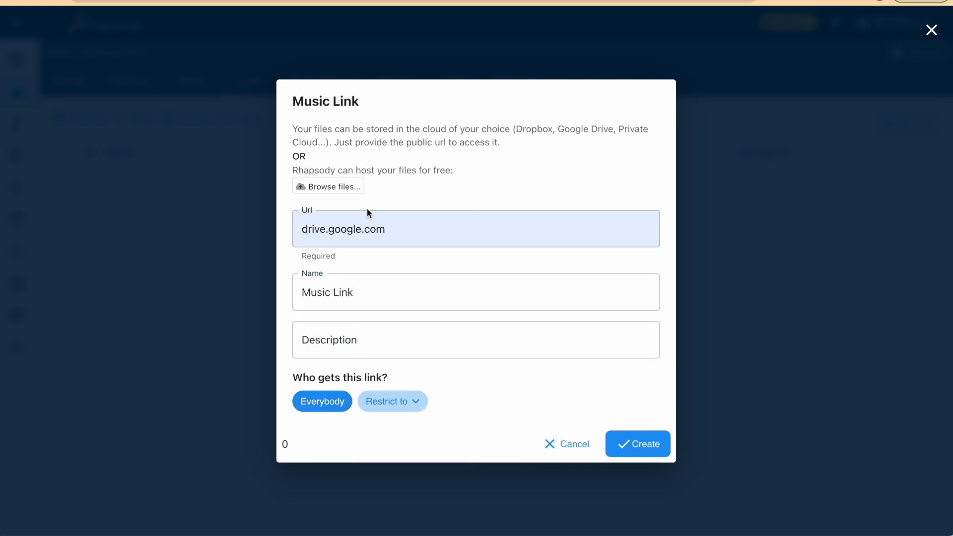
pyautogui.click(624, 450)
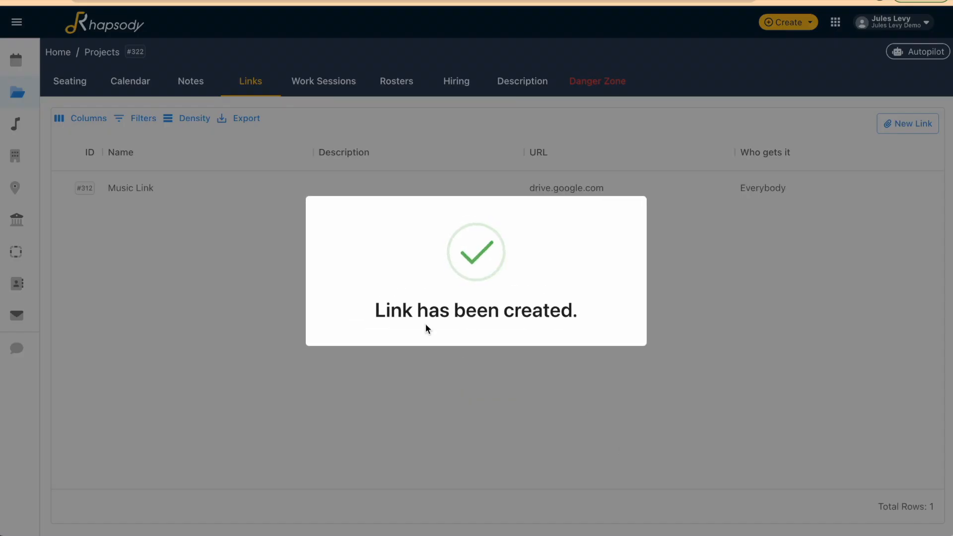
# Start a new project note named "Thank you" with the text "Looking forward to this session!"
pyautogui.click(191, 84)
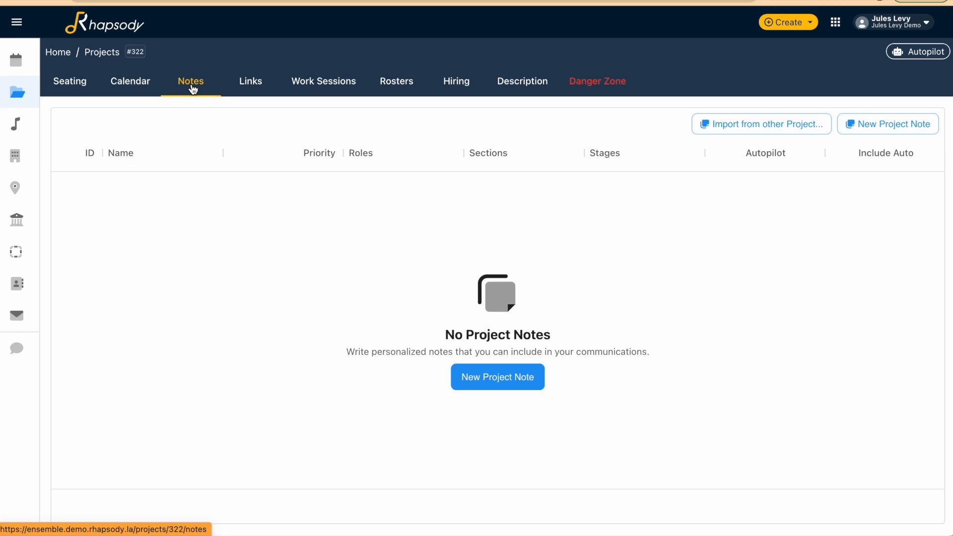
pyautogui.click(524, 378)
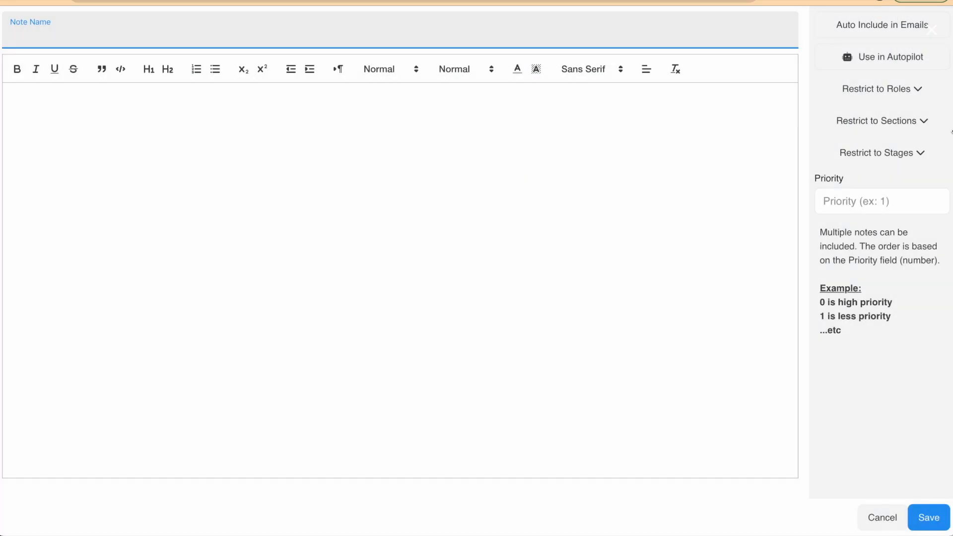
pyautogui.write('THa')
pyautogui.click(427, 96)
pyautogui.write('u')
pyautogui.write('ooking forward to this session!')
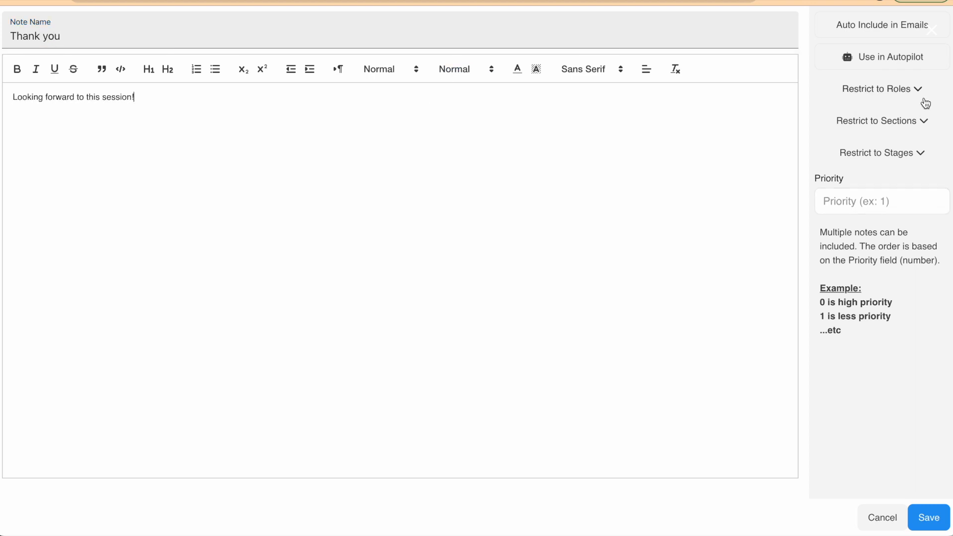
# Restrict the "Thank you" note to the Invite stage and save it
pyautogui.click(921, 153)
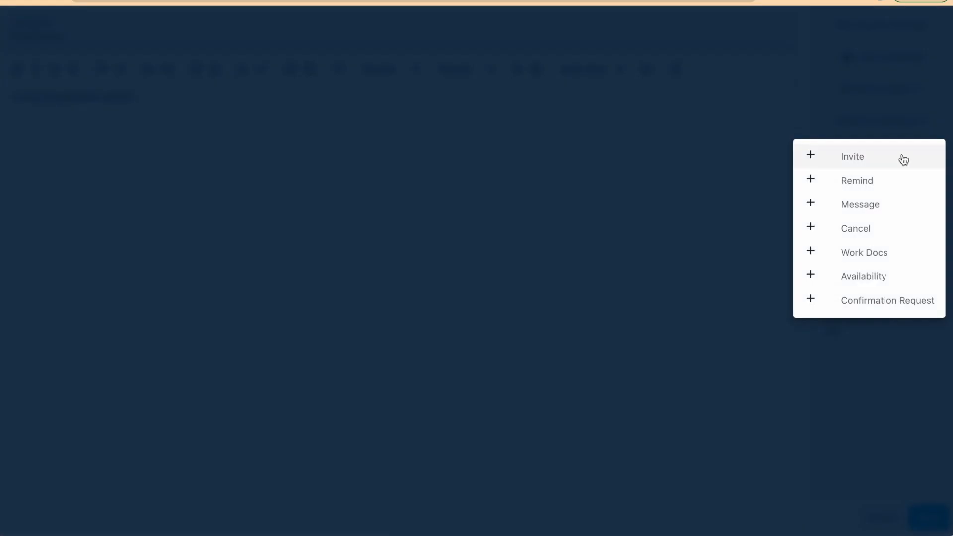
pyautogui.click(904, 159)
pyautogui.click(654, 163)
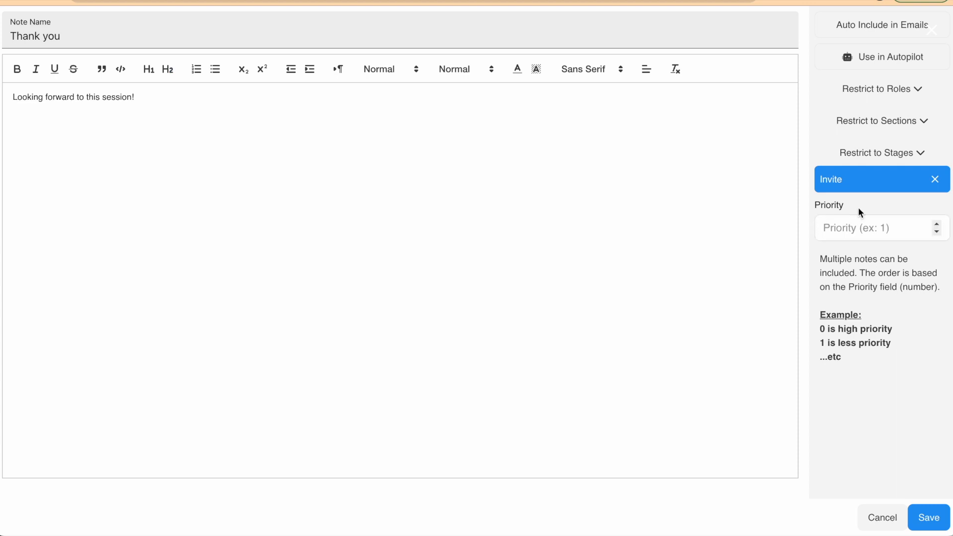
pyautogui.click(929, 518)
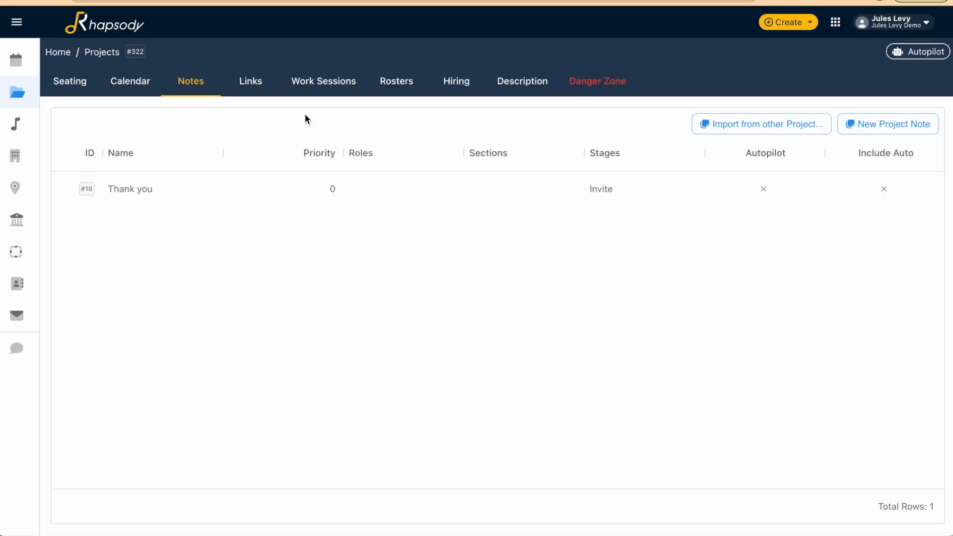
# Add one Violin I chair to the 10/31/2022 Recording Session in the project's rosters
pyautogui.click(397, 95)
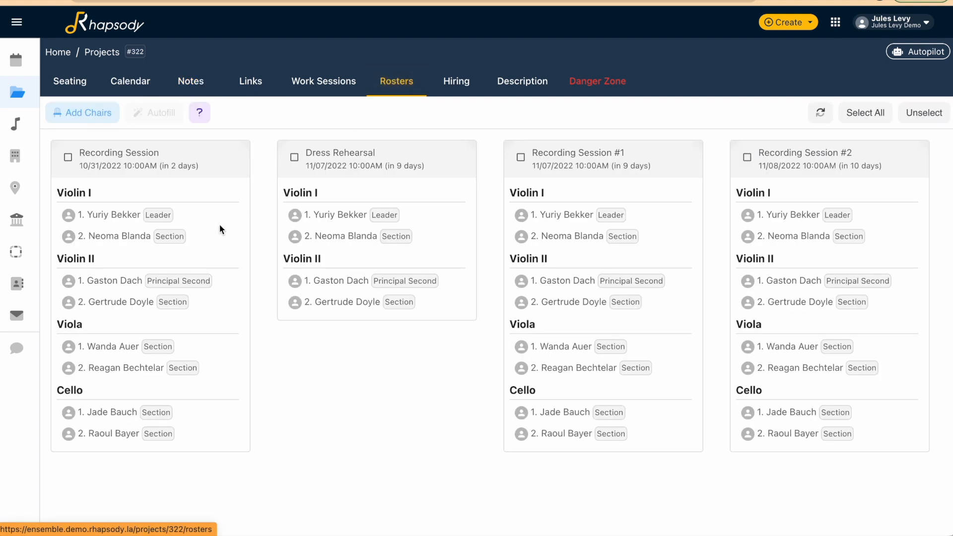
pyautogui.hscroll(8, 458, 220)
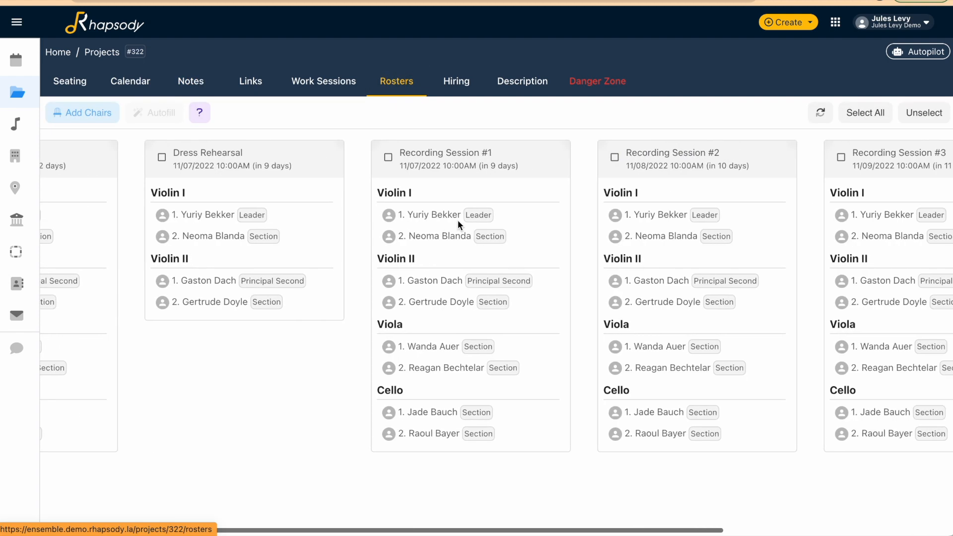
pyautogui.hscroll(-8, 458, 219)
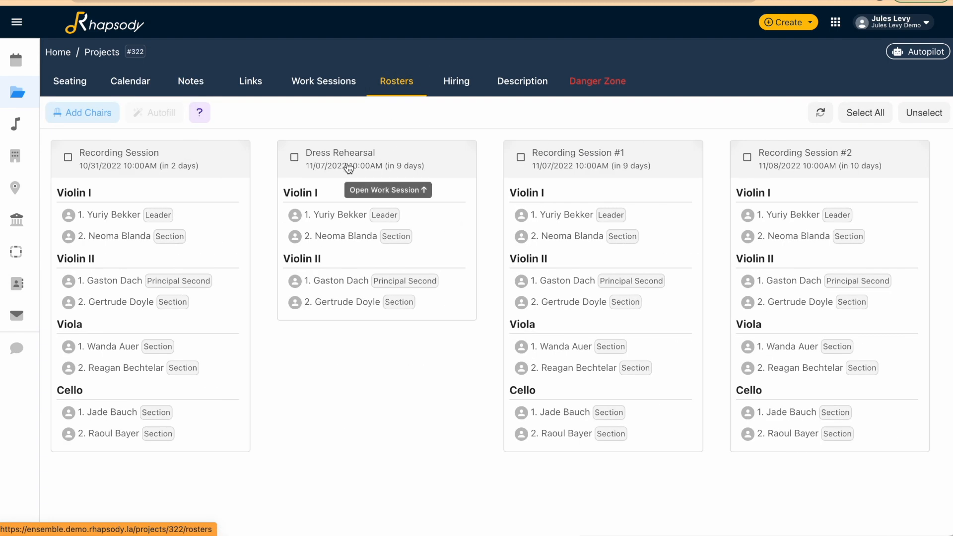
pyautogui.hscroll(10, 346, 297)
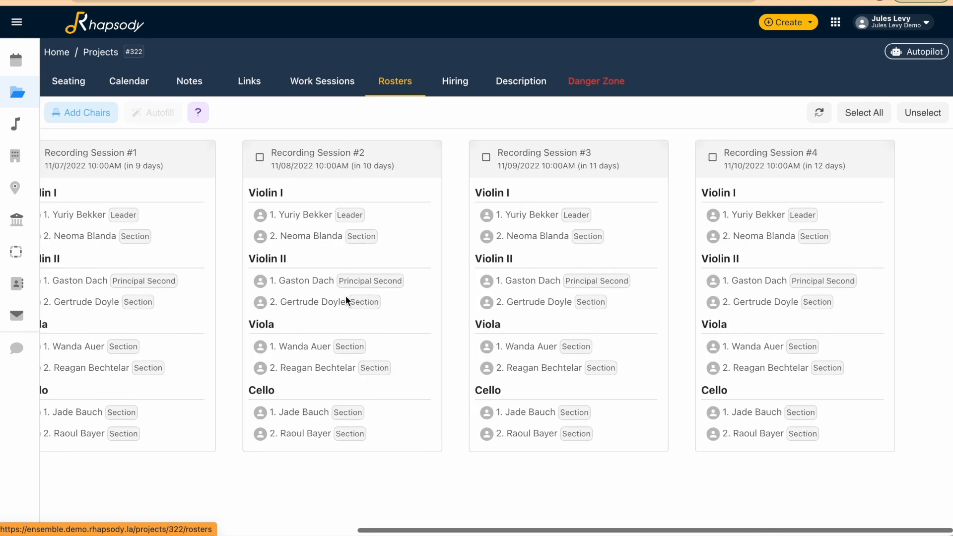
pyautogui.hscroll(-10, 345, 296)
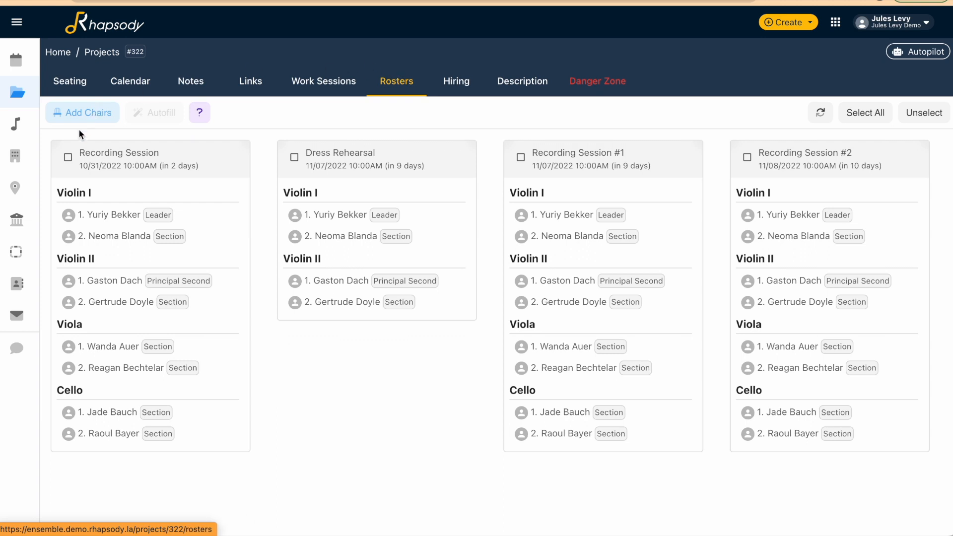
pyautogui.click(68, 157)
pyautogui.click(88, 114)
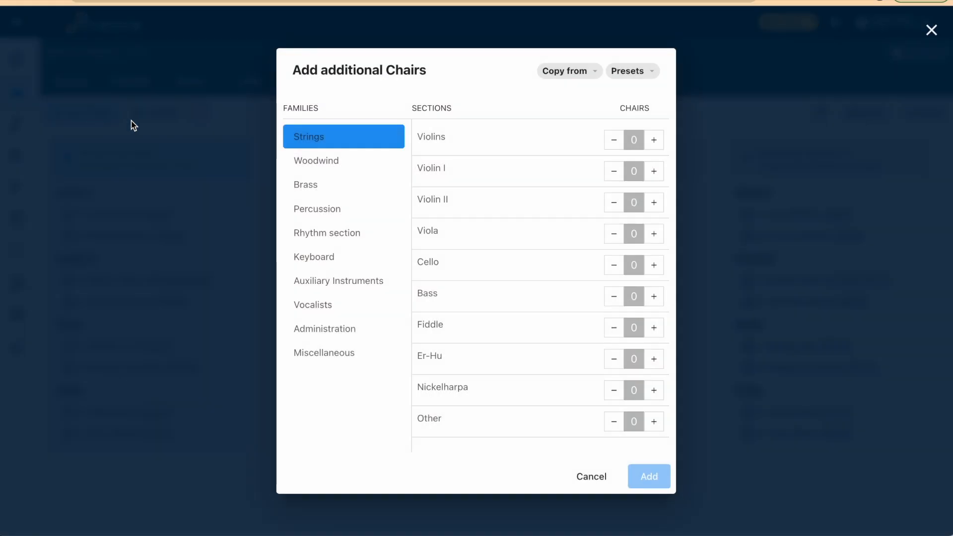
pyautogui.click(602, 479)
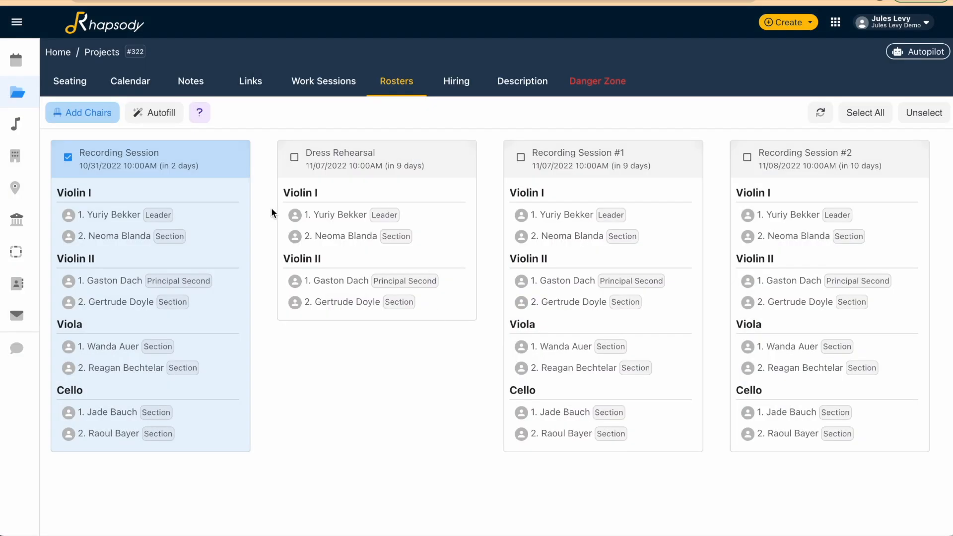
pyautogui.click(88, 124)
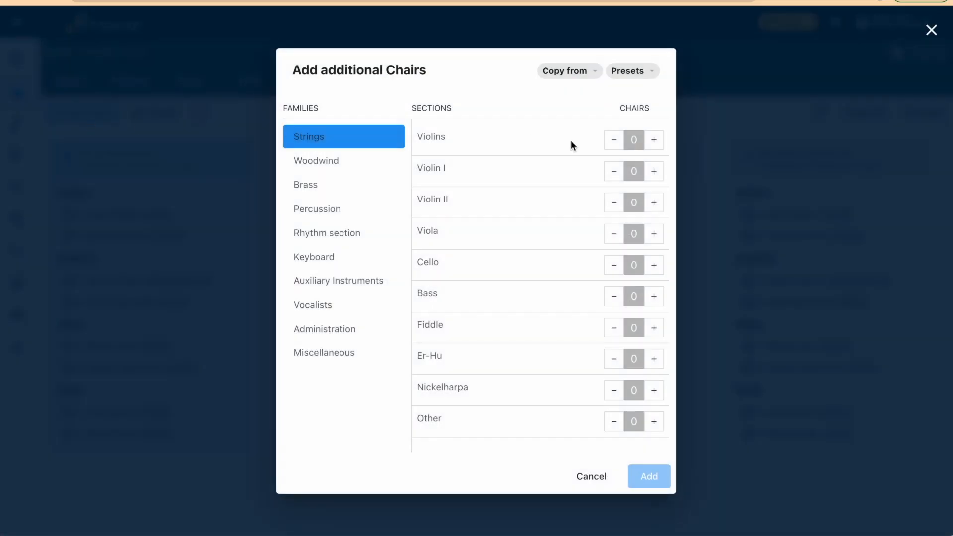
pyautogui.click(654, 171)
pyautogui.click(659, 484)
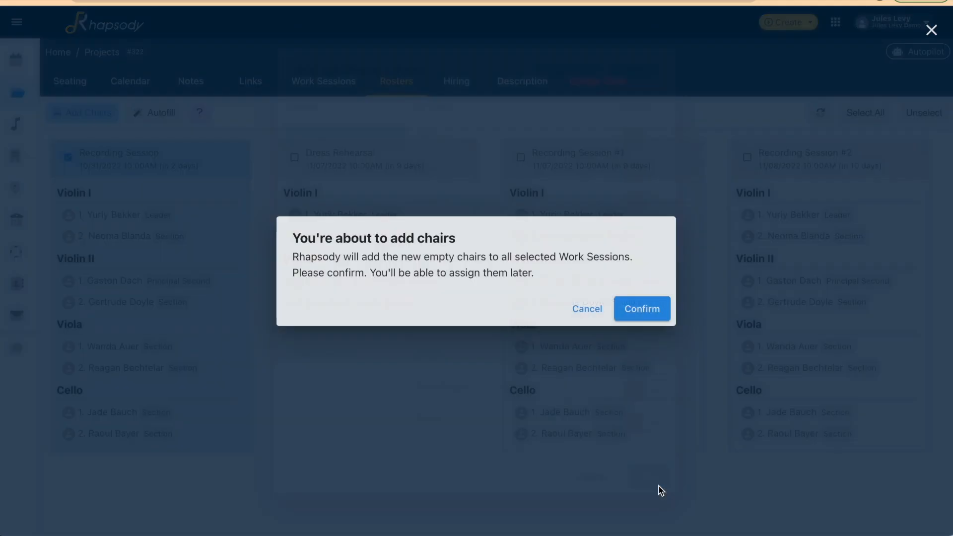
pyautogui.click(643, 308)
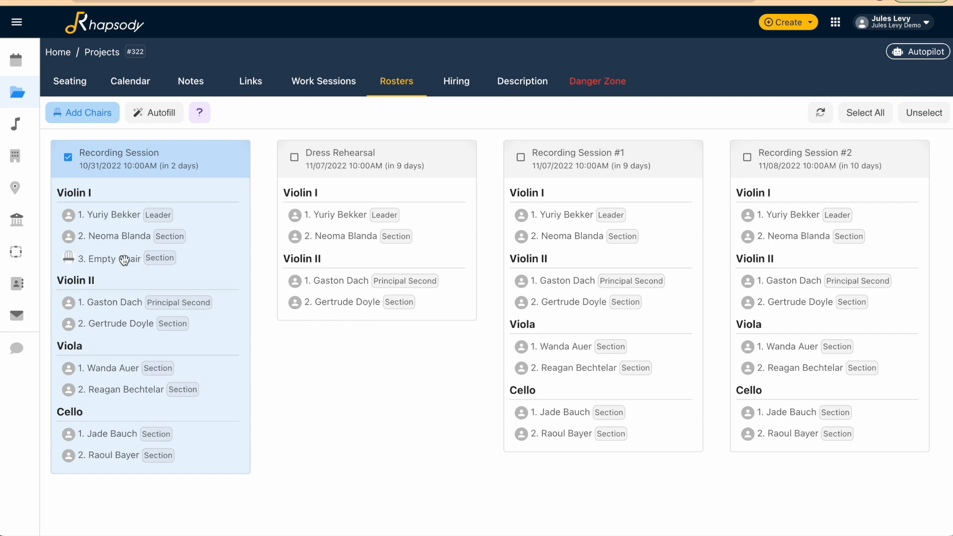
# Autofill the empty Violin I chair in the selected Recording Session and check the roster against the project's seating order
pyautogui.click(174, 114)
pyautogui.click(663, 313)
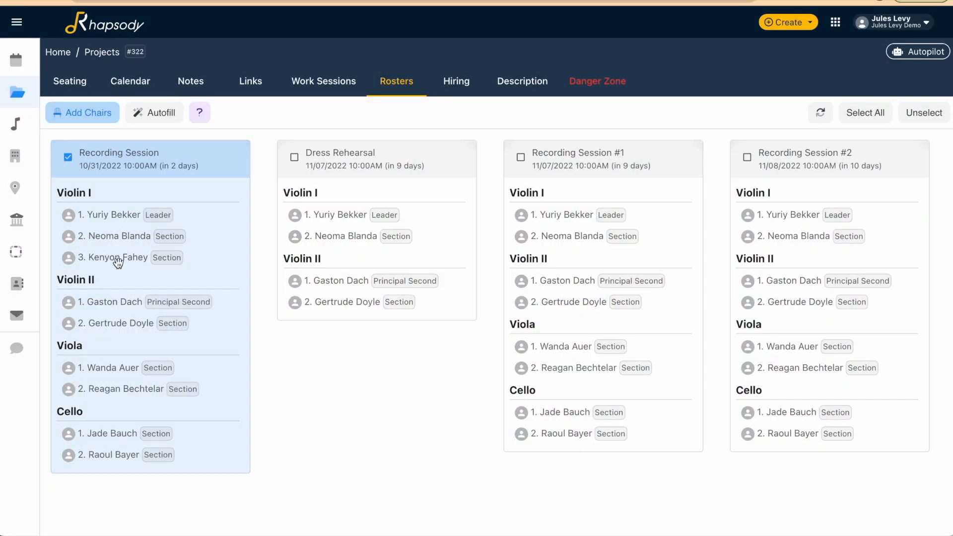
pyautogui.click(71, 83)
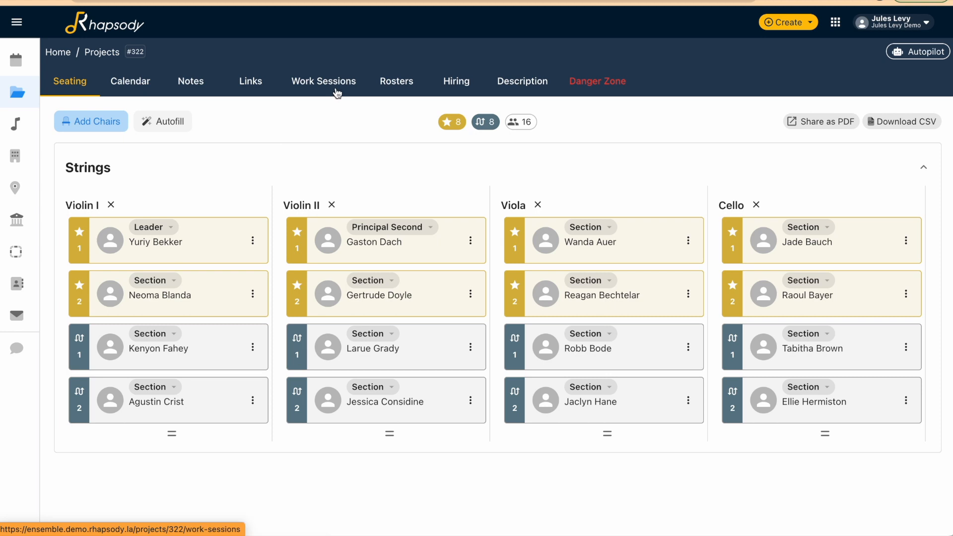
pyautogui.click(395, 82)
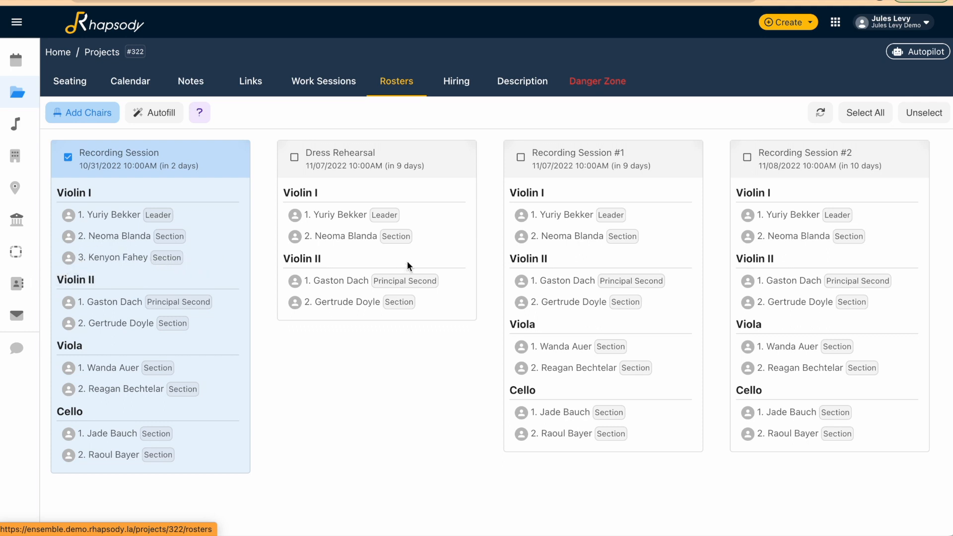
pyautogui.hscroll(1, 553, 191)
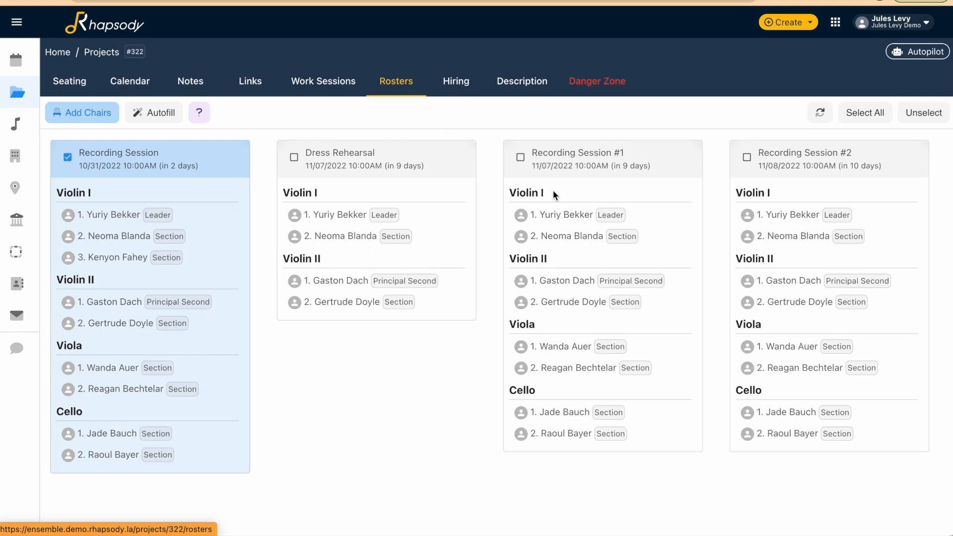
# Select all musicians and all work sessions in the project's hiring grid
pyautogui.click(454, 90)
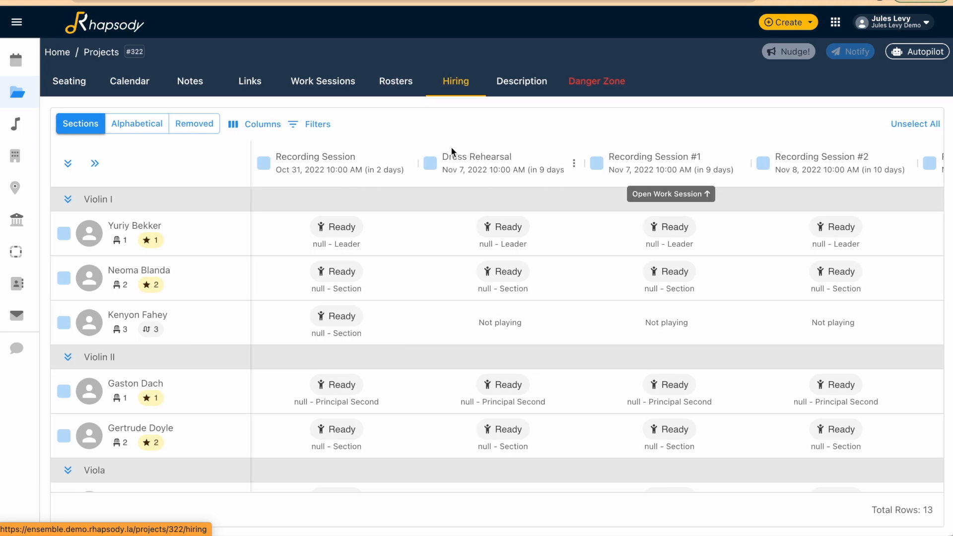
pyautogui.click(422, 394)
pyautogui.hscroll(6, 422, 394)
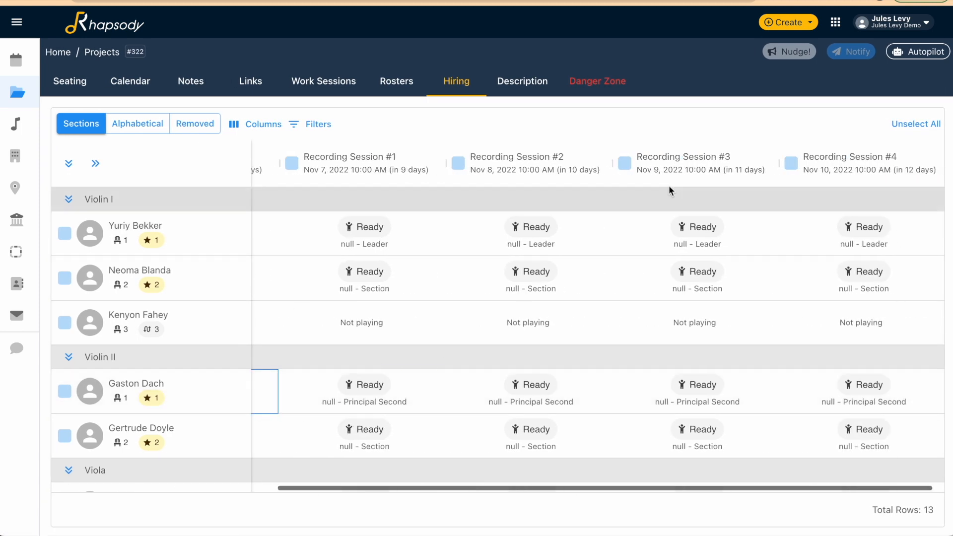
pyautogui.hscroll(-5, 136, 347)
pyautogui.scroll(-4, 136, 347)
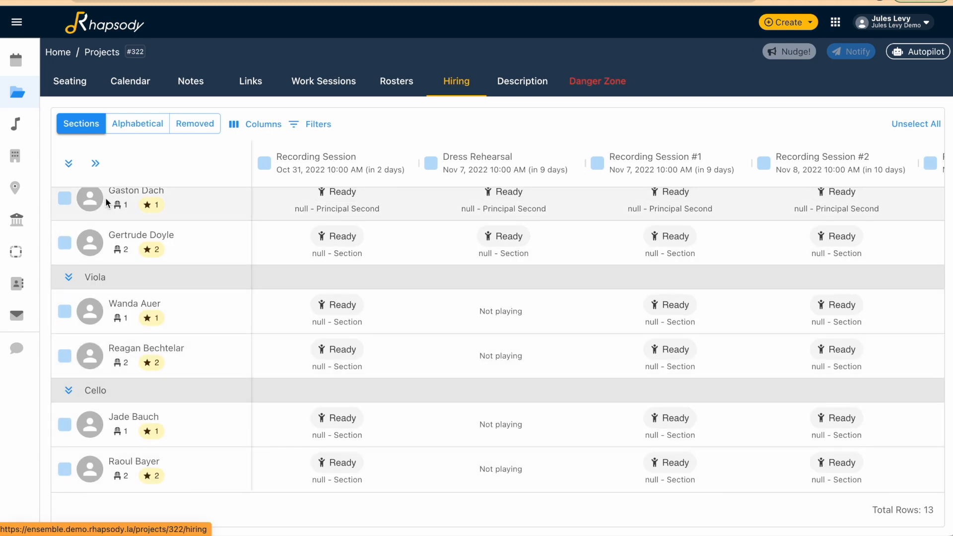
pyautogui.scroll(2, 106, 201)
pyautogui.scroll(3, 105, 198)
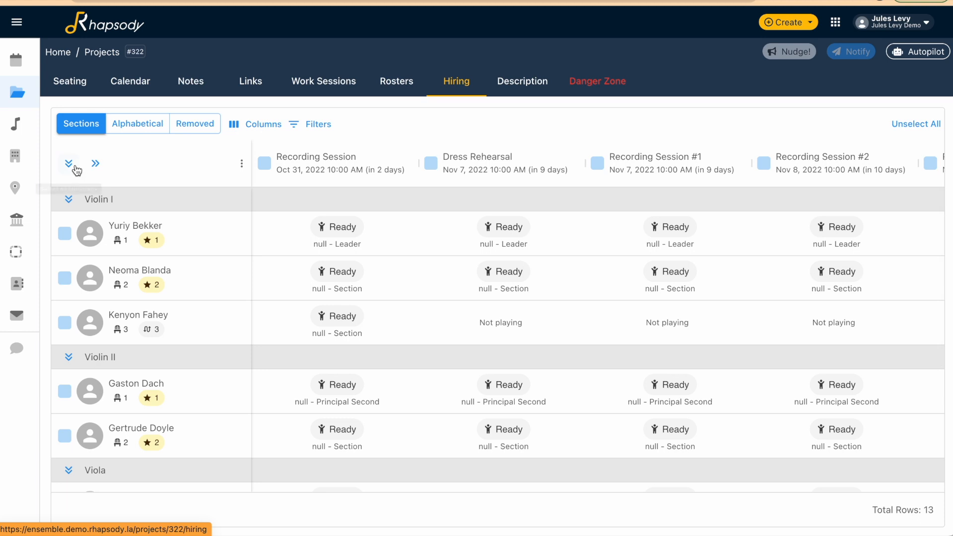
pyautogui.click(74, 168)
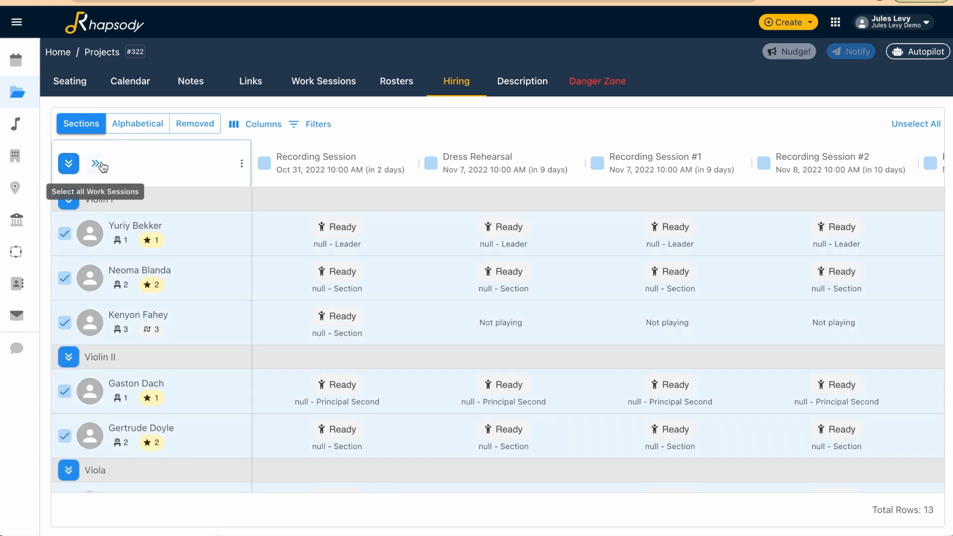
pyautogui.click(97, 164)
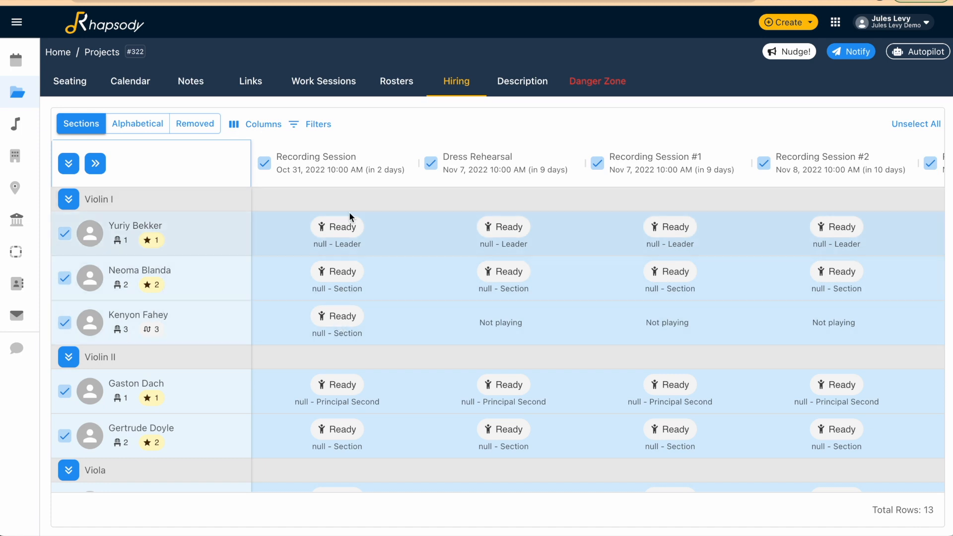
pyautogui.hscroll(3, 507, 329)
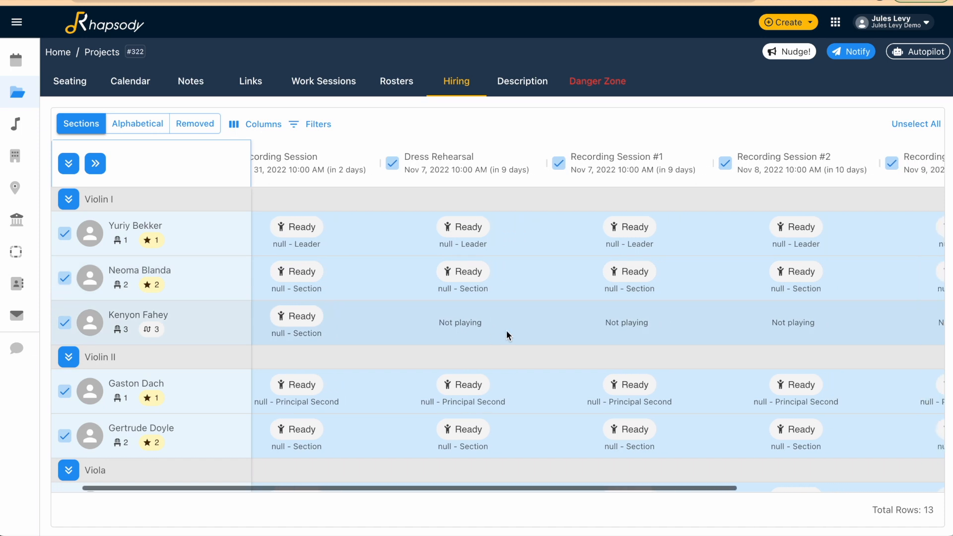
# Start an Invite notification for the selected musicians and work sessions from the hiring grid
pyautogui.hscroll(3, 647, 325)
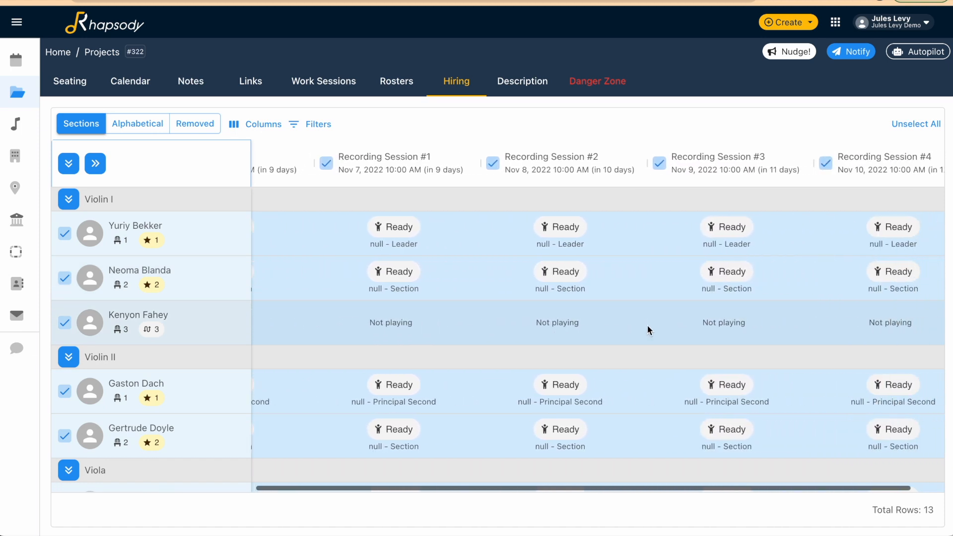
pyautogui.hscroll(-6, 648, 325)
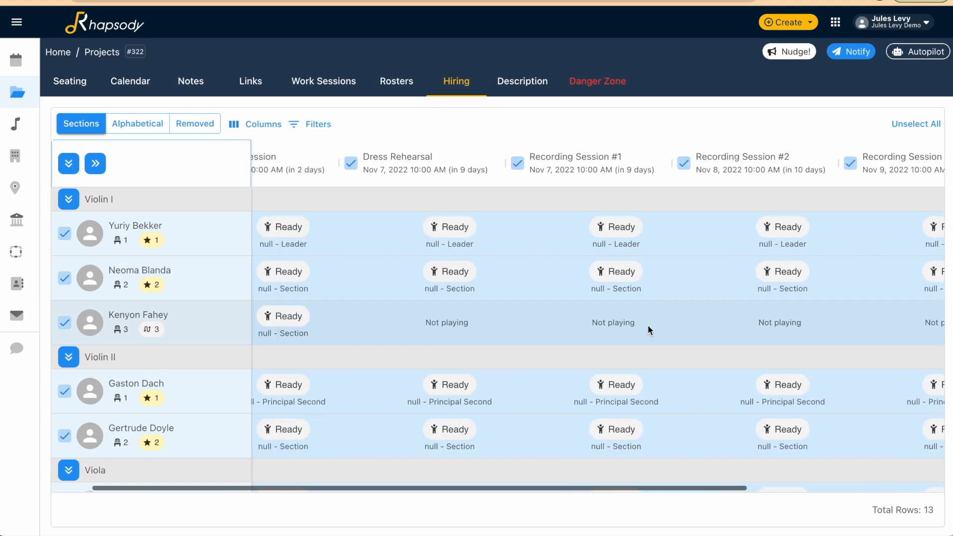
pyautogui.scroll(-4, 382, 329)
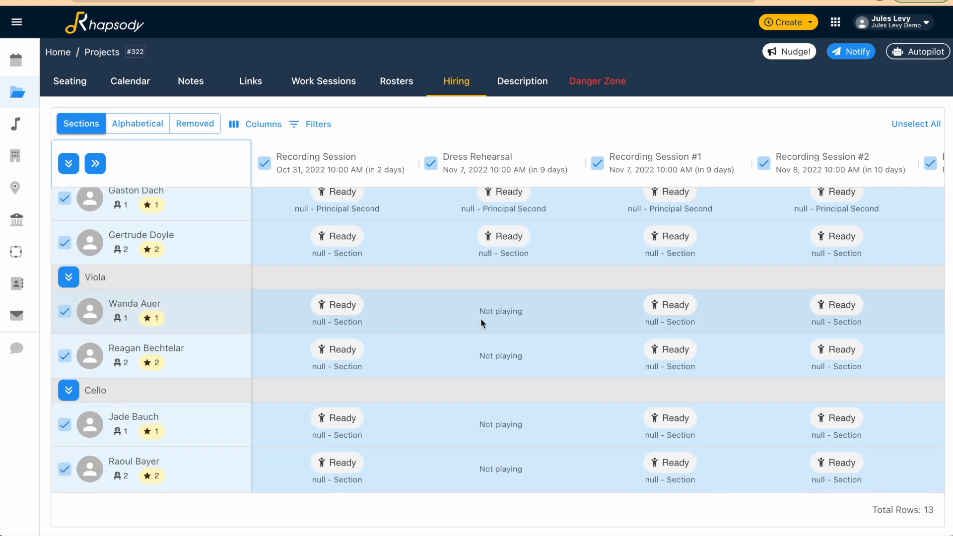
pyautogui.hscroll(3, 563, 321)
pyautogui.hscroll(4, 563, 320)
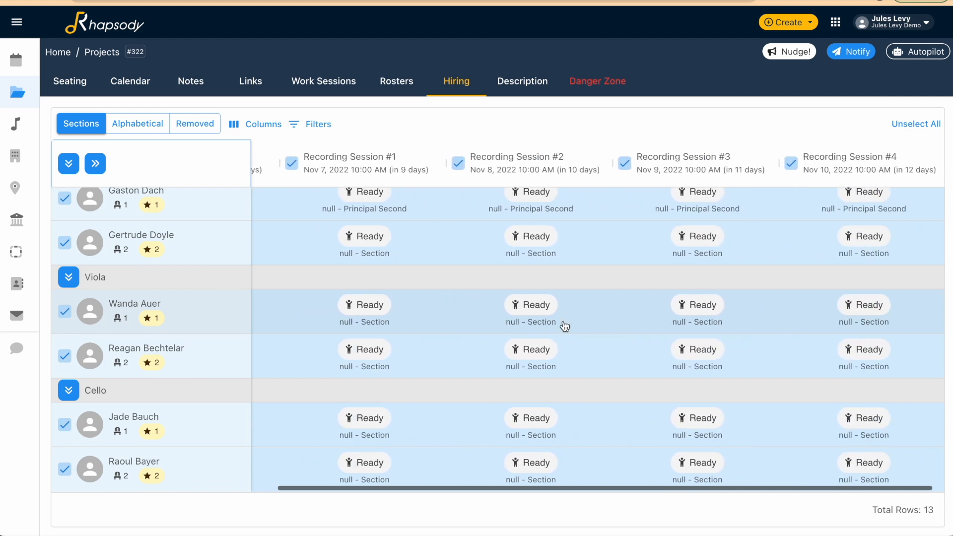
pyautogui.hscroll(-7, 767, 217)
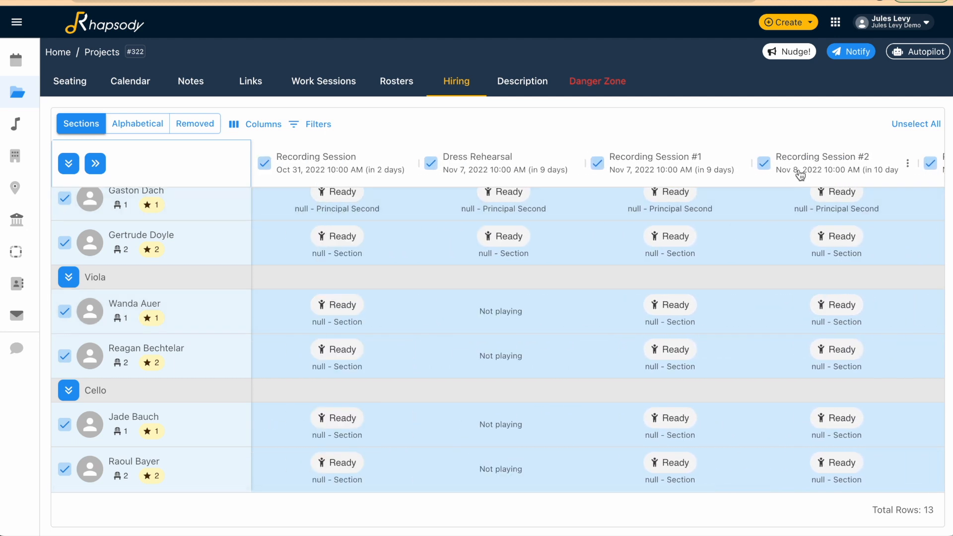
pyautogui.click(854, 52)
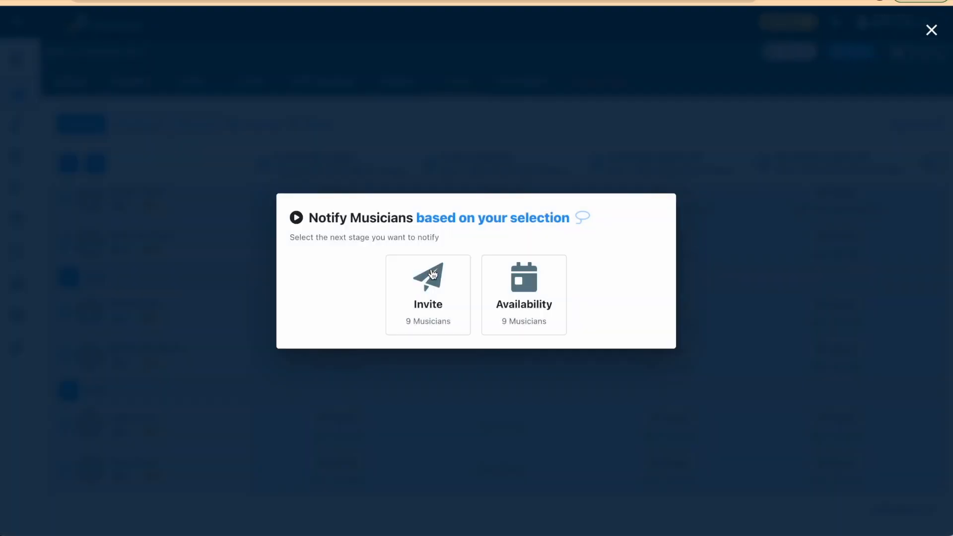
pyautogui.click(433, 274)
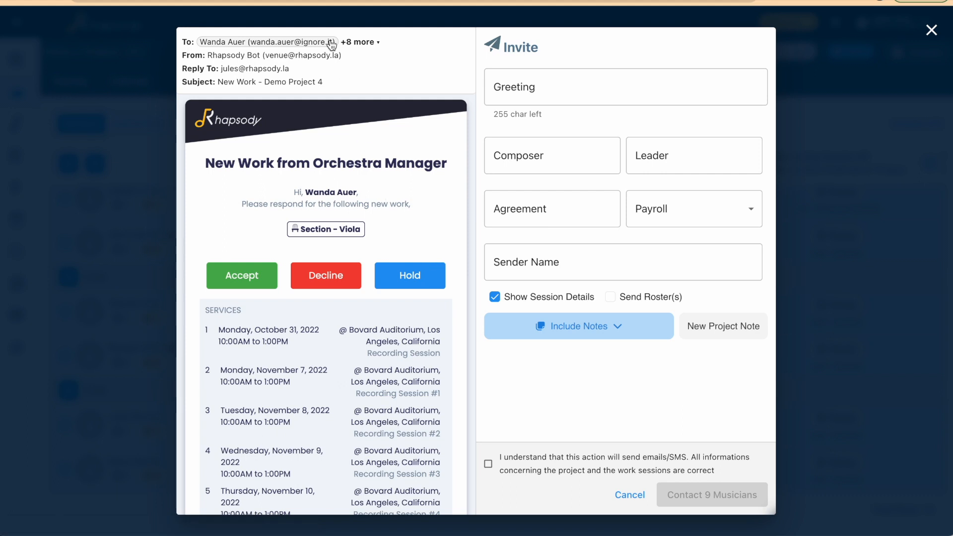
# Preview the invitation emails for the third Violin I musician and the first Viola musician, including services and links
pyautogui.click(357, 42)
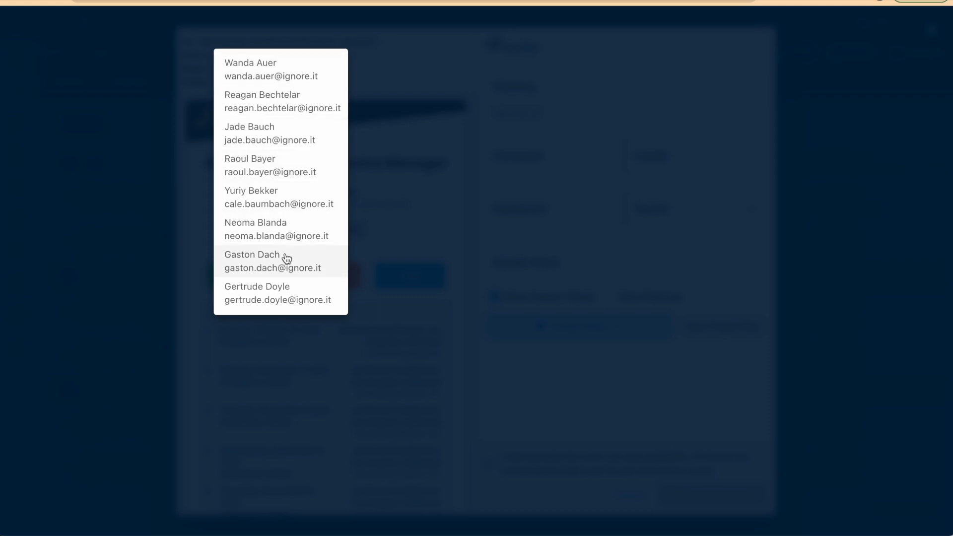
pyautogui.scroll(-1, 286, 256)
pyautogui.click(293, 298)
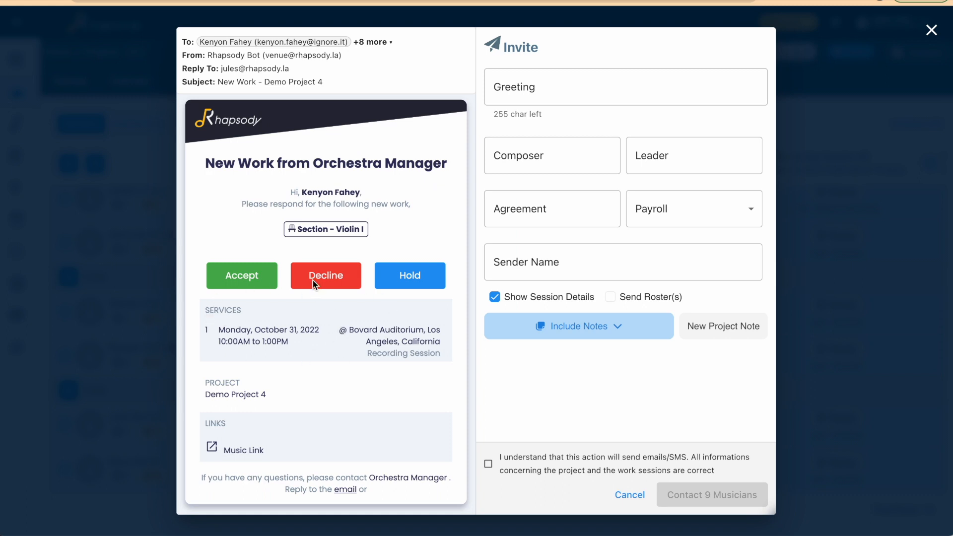
pyautogui.click(370, 42)
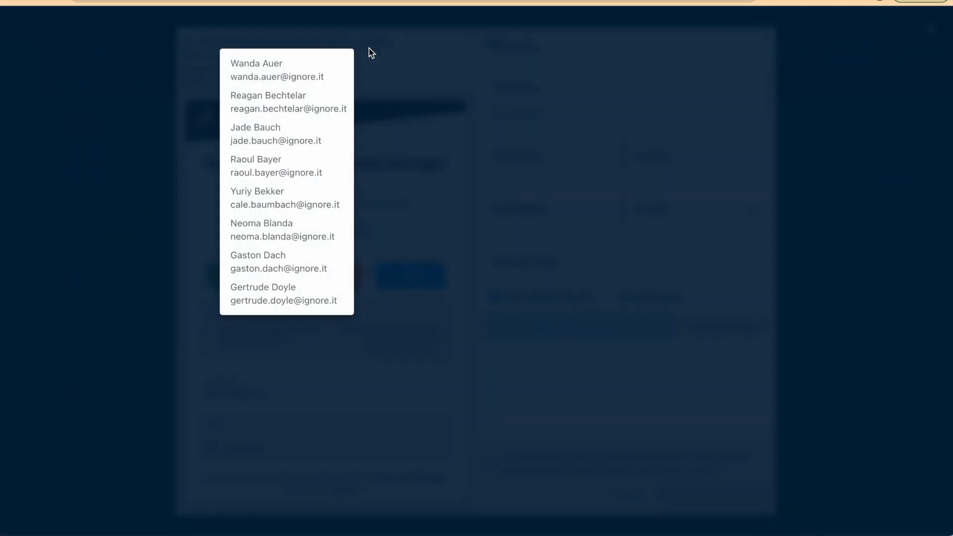
pyautogui.click(312, 79)
pyautogui.scroll(-3, 371, 305)
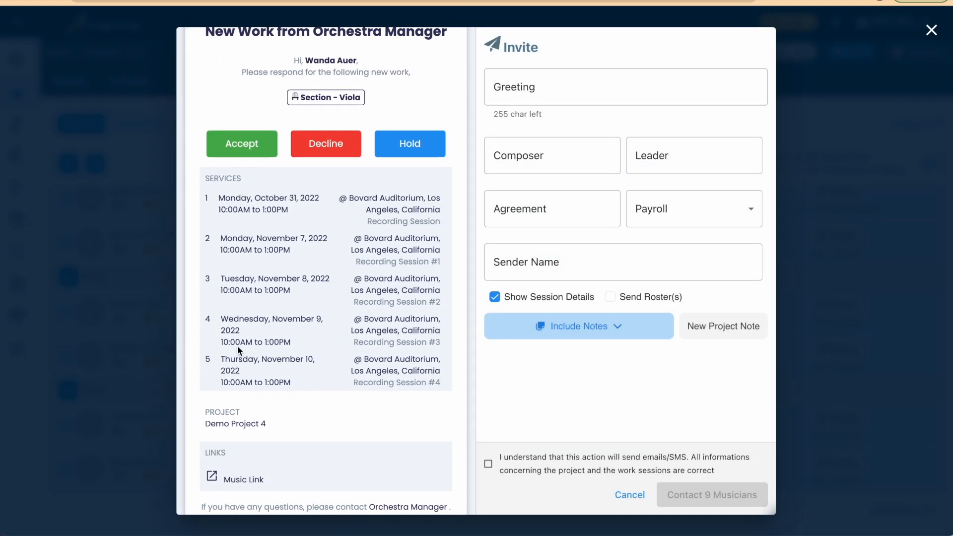
pyautogui.scroll(-1, 246, 433)
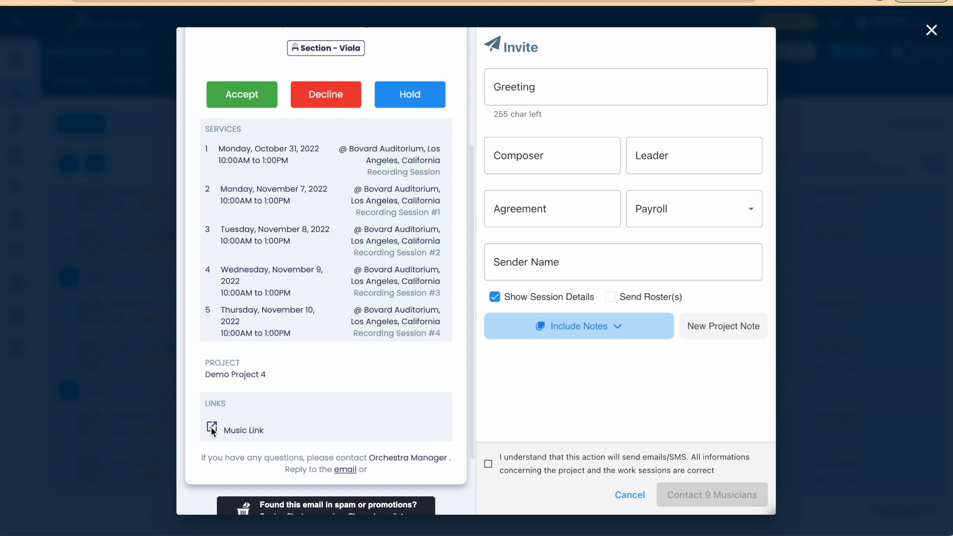
# Include the "Thank you" note in the invitation and check it in the email preview
pyautogui.click(620, 328)
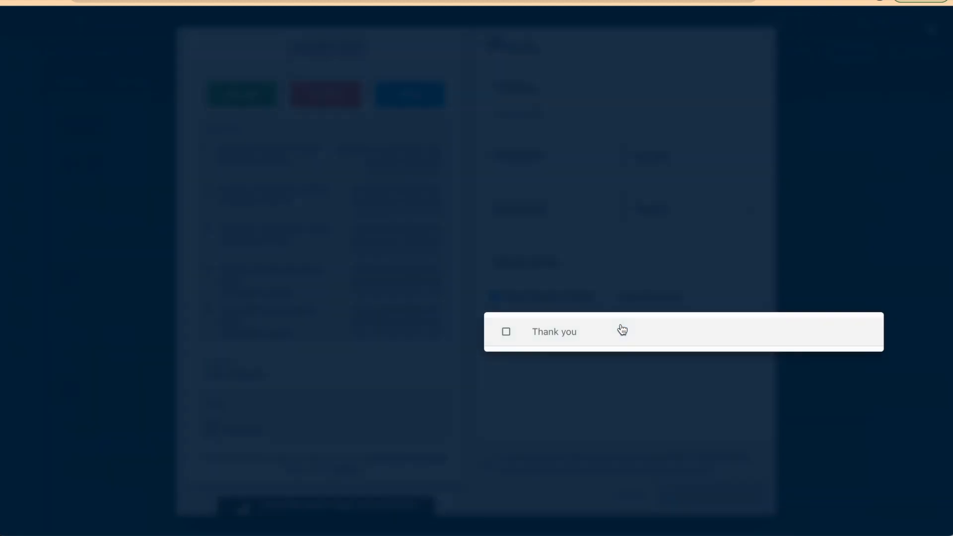
pyautogui.click(543, 345)
pyautogui.click(404, 324)
pyautogui.scroll(-3, 404, 322)
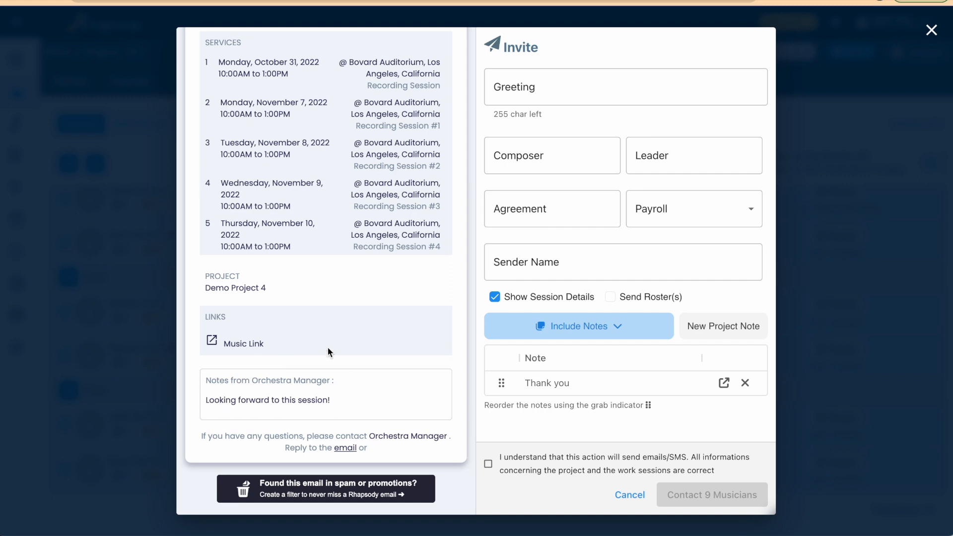
# Acknowledge that emails/SMS go out and send the invitation to the 9 musicians
pyautogui.scroll(2, 318, 341)
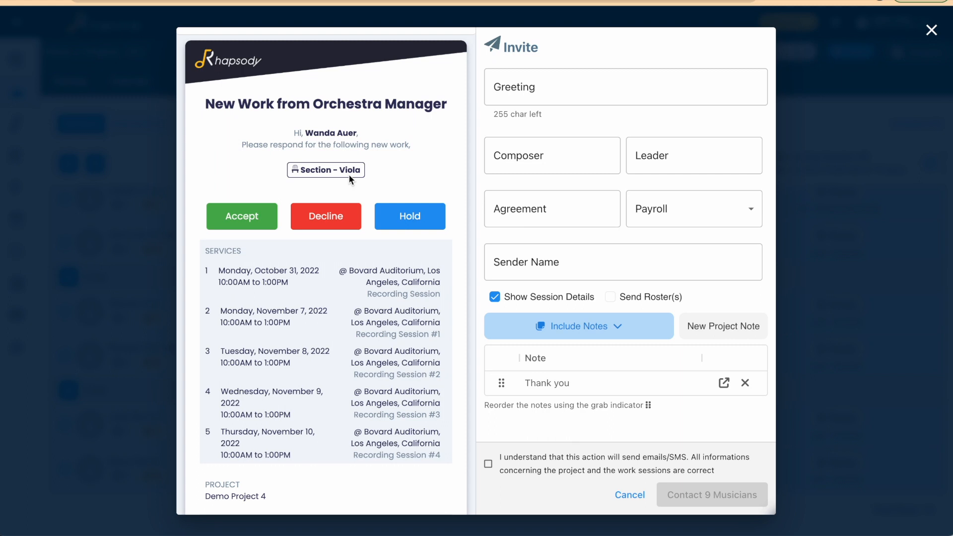
pyautogui.click(547, 475)
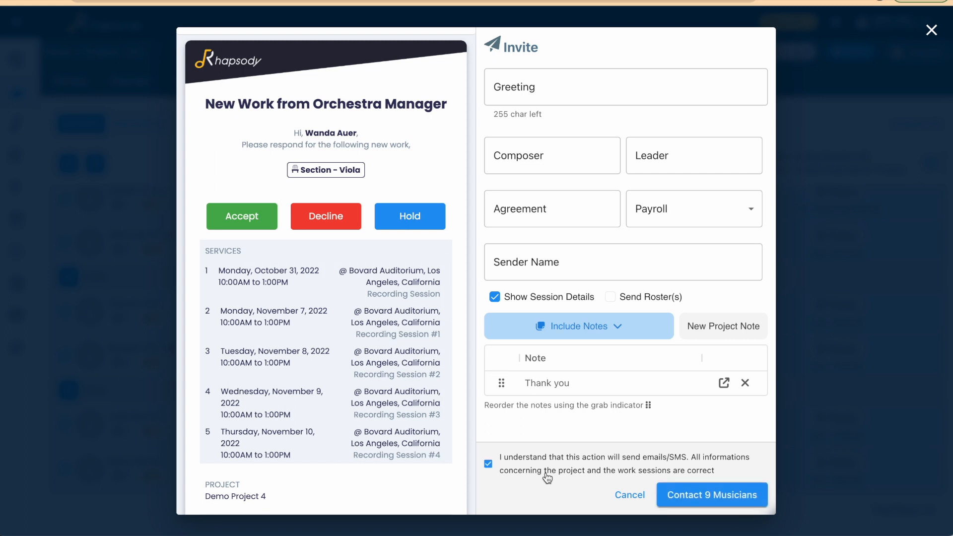
pyautogui.click(684, 495)
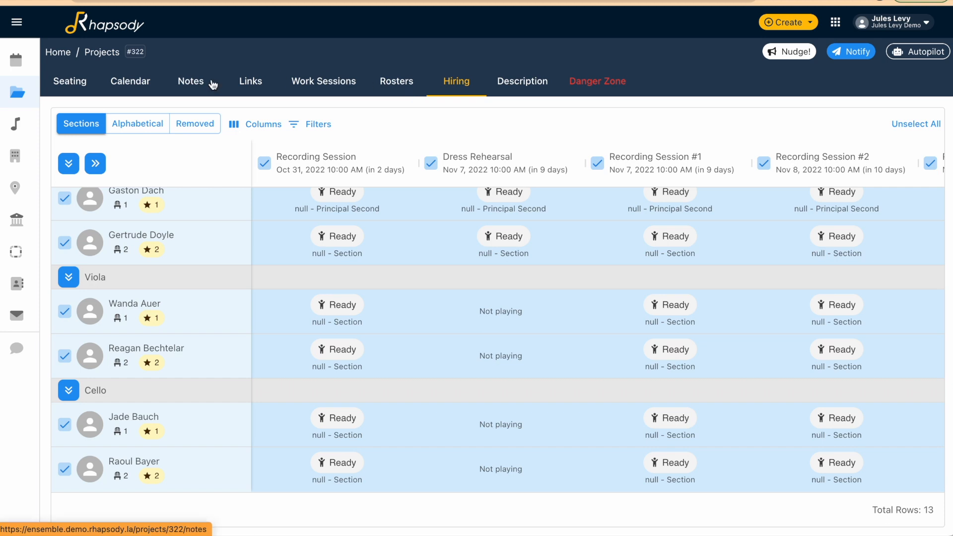
# Review the project's links, notes and work sessions
pyautogui.click(245, 89)
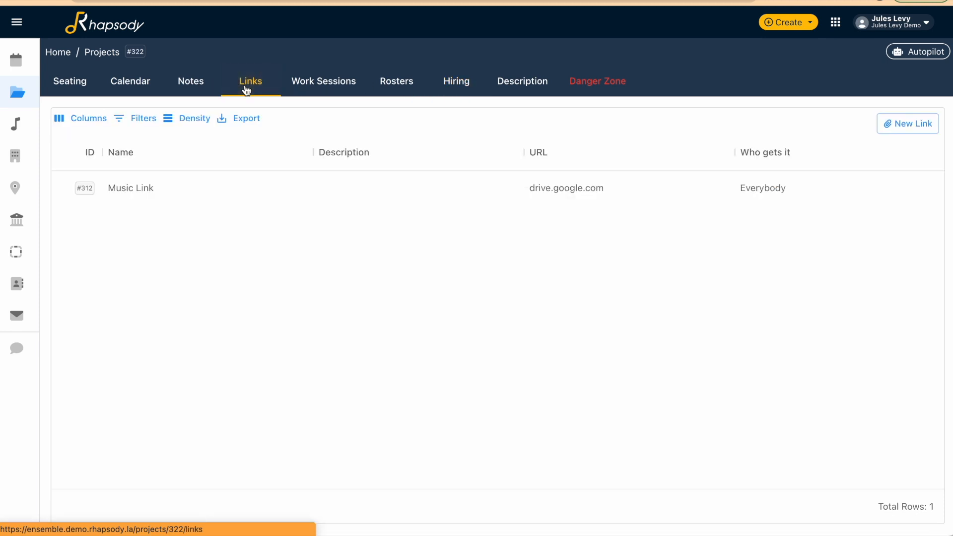
pyautogui.click(196, 89)
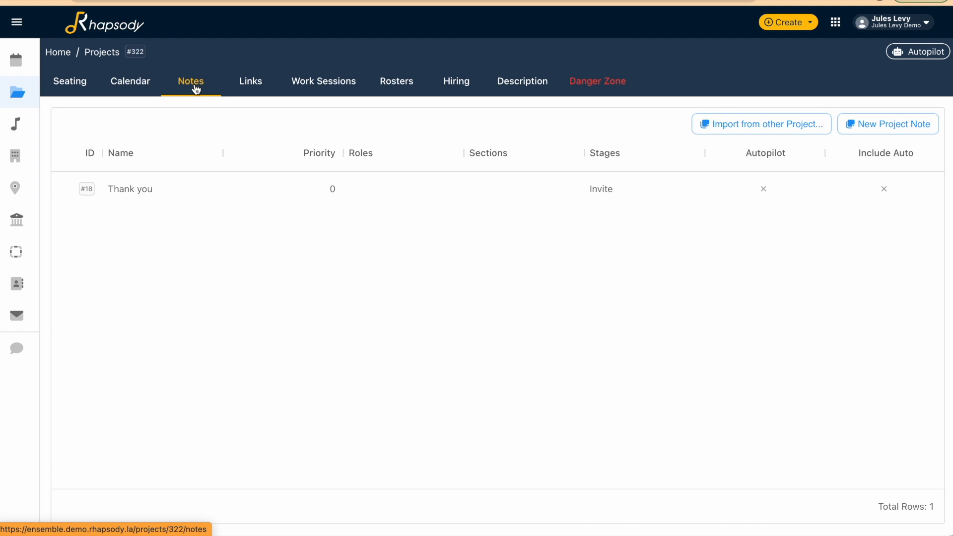
pyautogui.click(334, 81)
pyautogui.scroll(-2, 343, 423)
pyautogui.scroll(1, 343, 419)
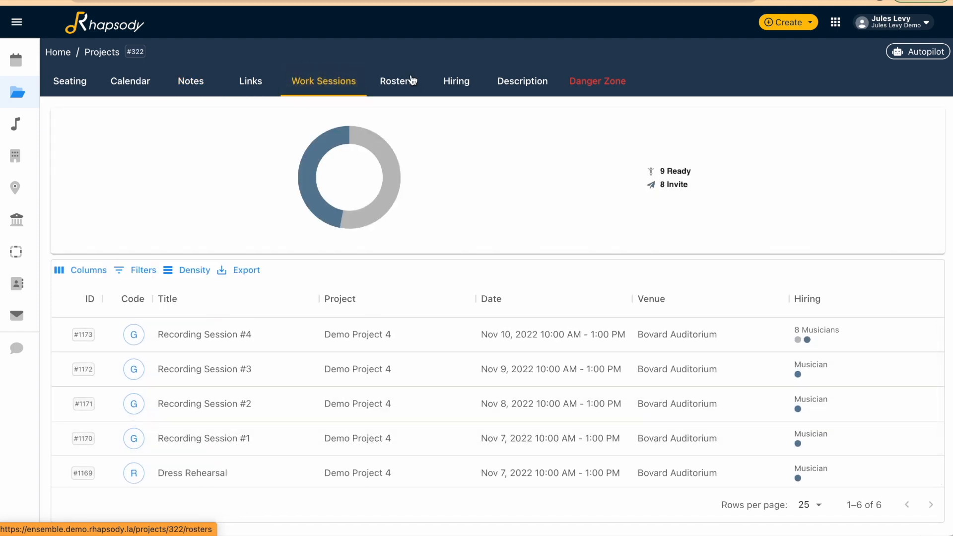
# Check the hiring statuses and view the second Violin I musician's job details for the Dress Rehearsal
pyautogui.click(449, 87)
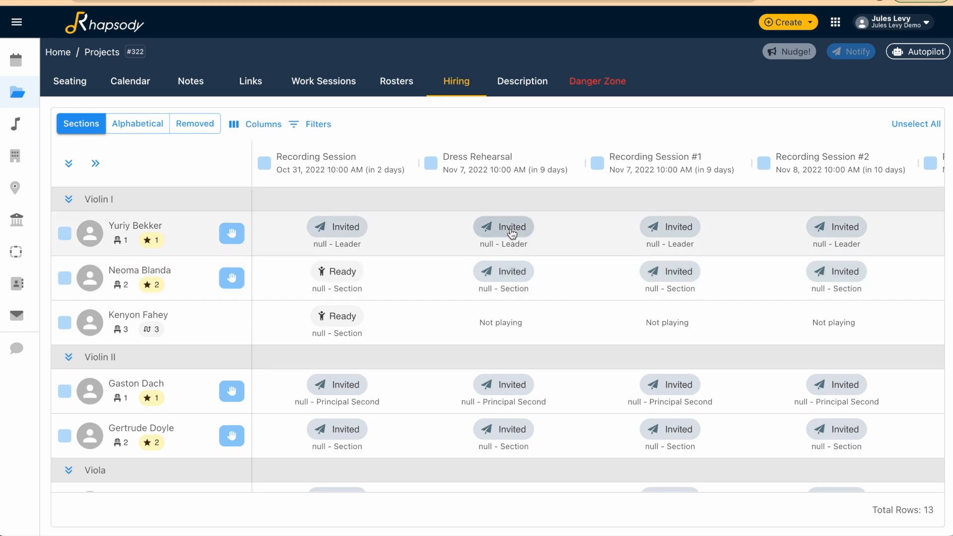
pyautogui.scroll(-4, 336, 272)
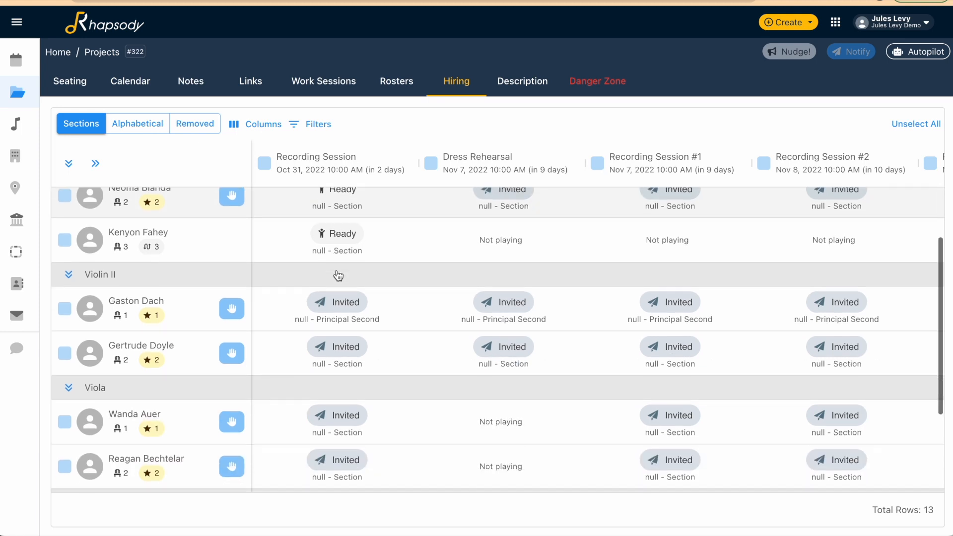
pyautogui.scroll(4, 336, 274)
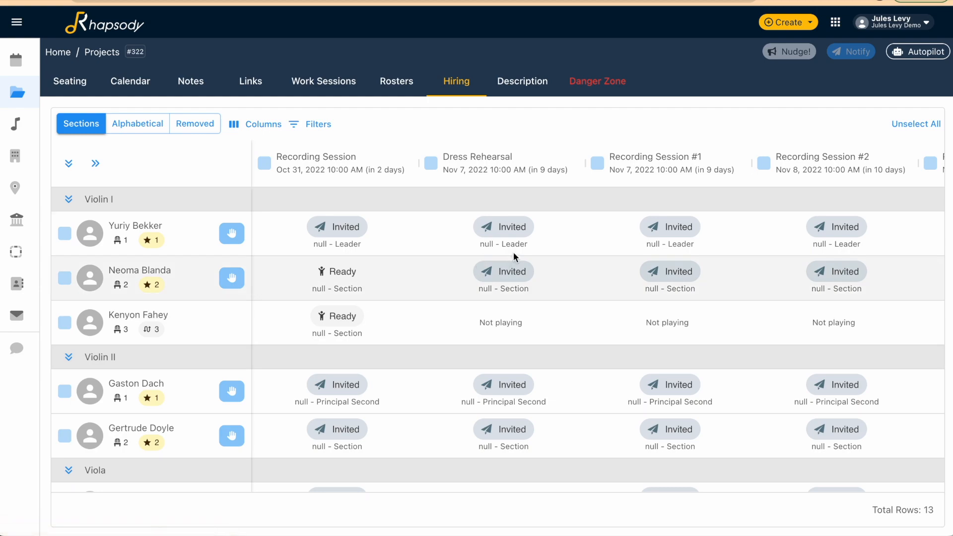
pyautogui.click(514, 269)
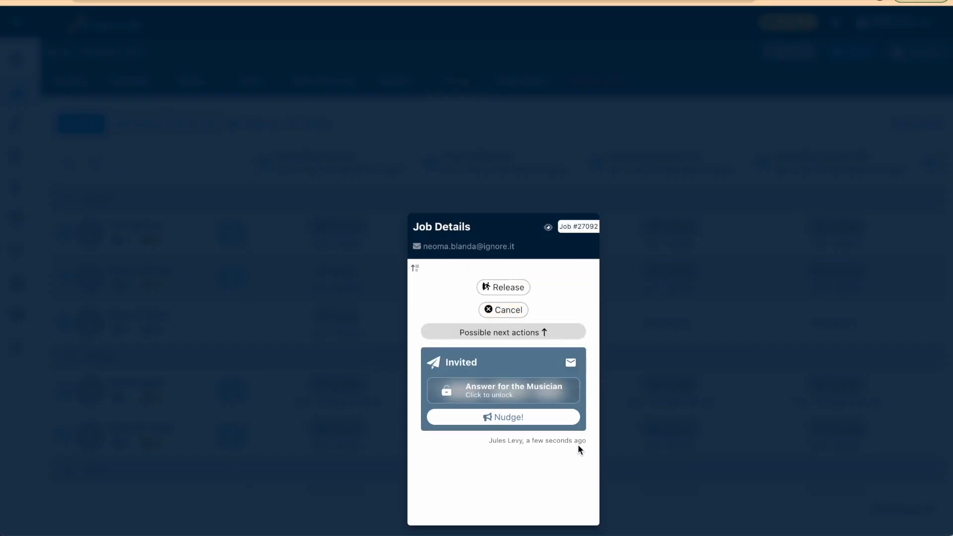
pyautogui.moveTo(578, 444)
pyautogui.click(333, 369)
# Check the invitation status of every section across all work sessions in the hiring grid
pyautogui.scroll(-2, 141, 249)
pyautogui.scroll(-2, 142, 249)
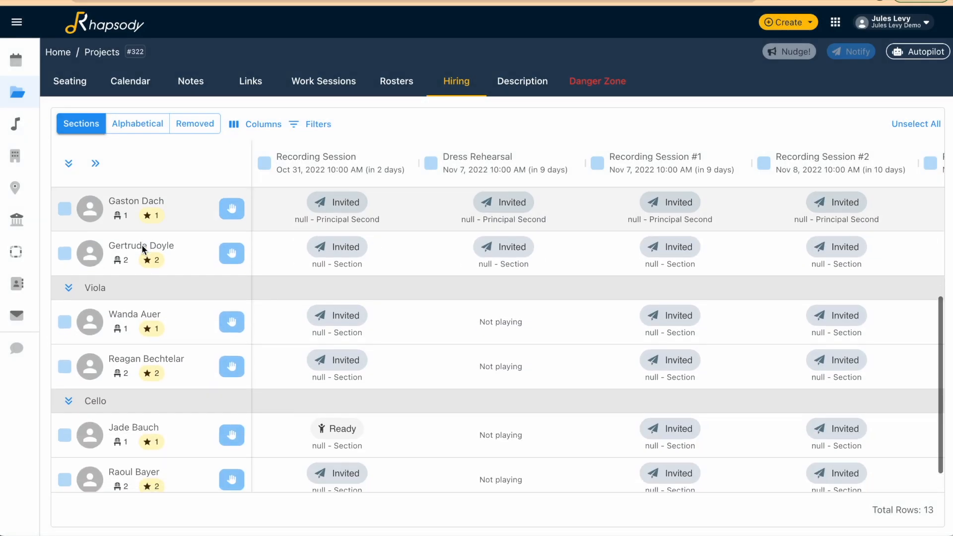
pyautogui.scroll(3, 142, 249)
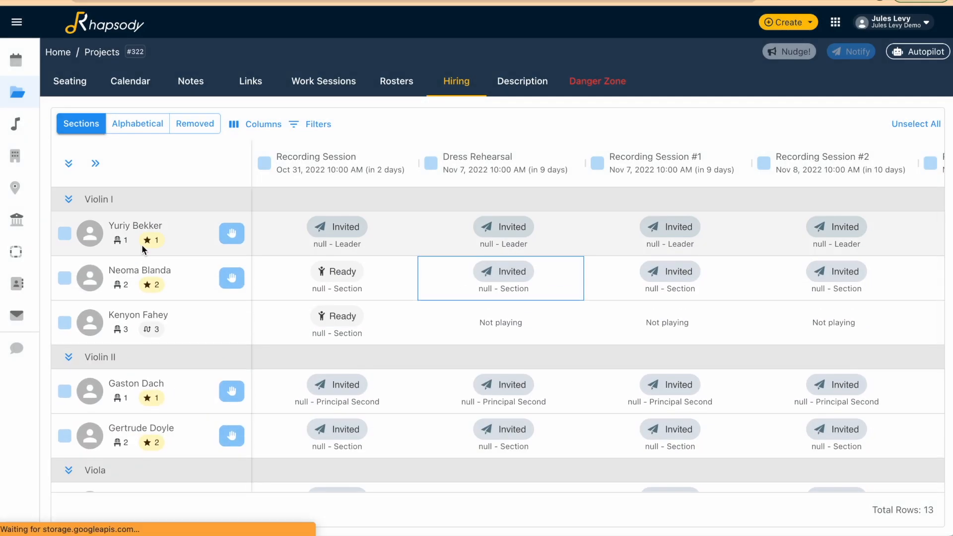
pyautogui.hscroll(5, 533, 285)
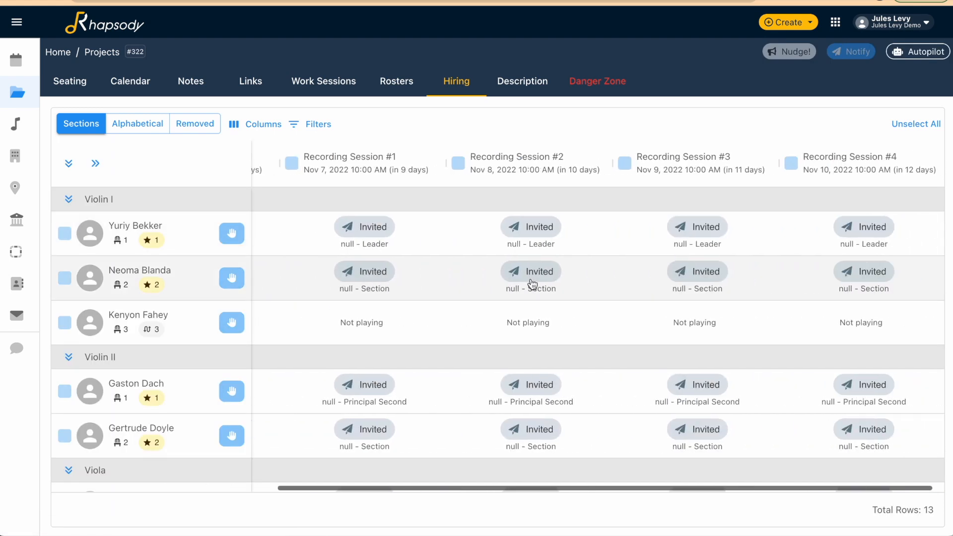
pyautogui.scroll(-4, 532, 284)
pyautogui.hscroll(-5, 531, 283)
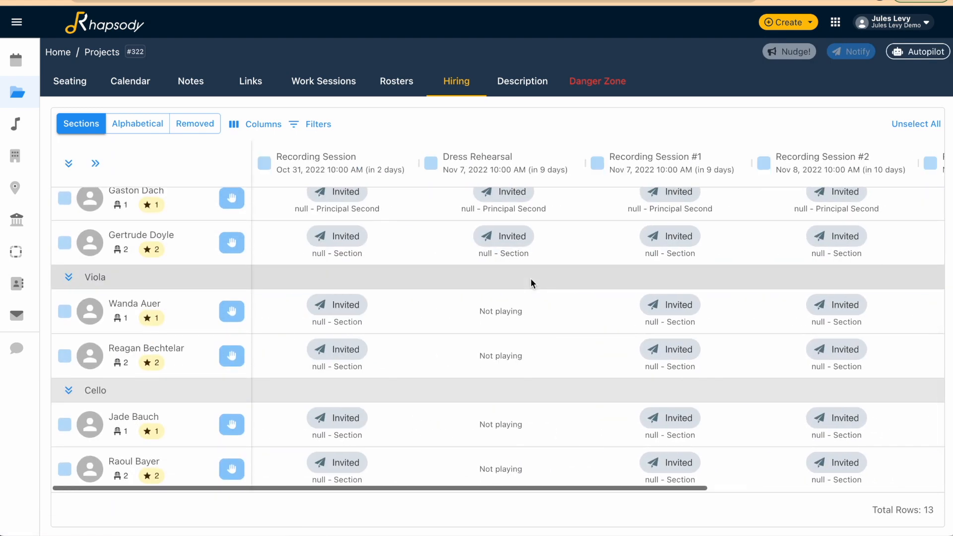
pyautogui.scroll(4, 353, 366)
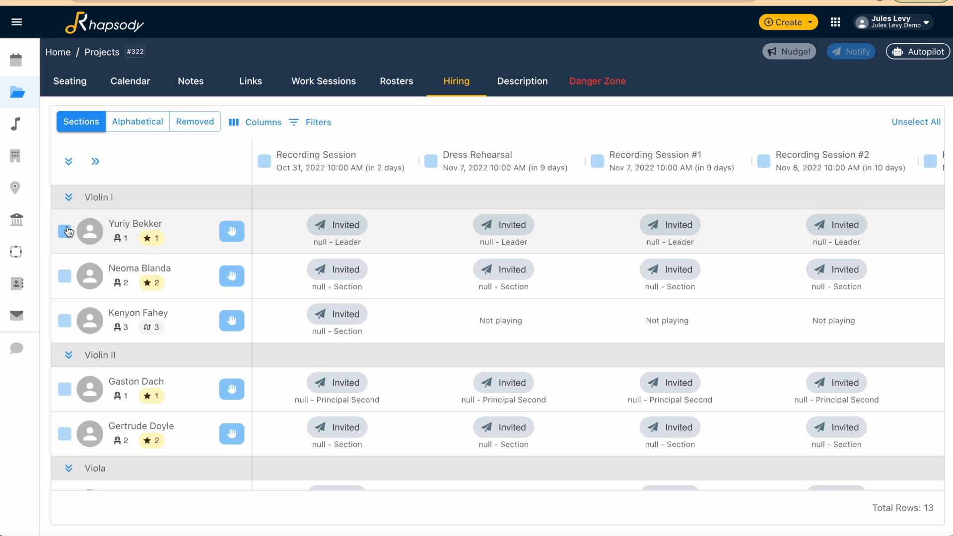
# Accept all work sessions on behalf of the Violin I leader
pyautogui.click(96, 162)
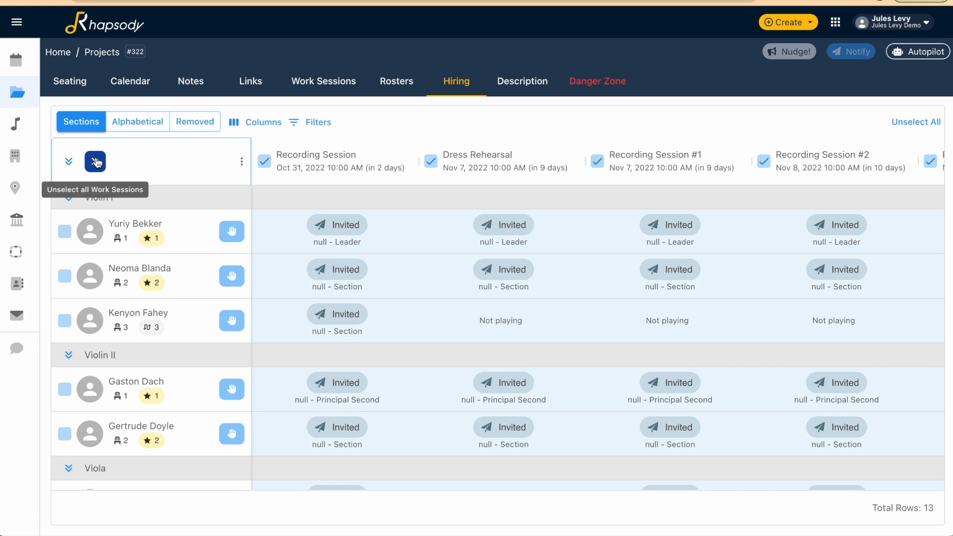
pyautogui.click(65, 231)
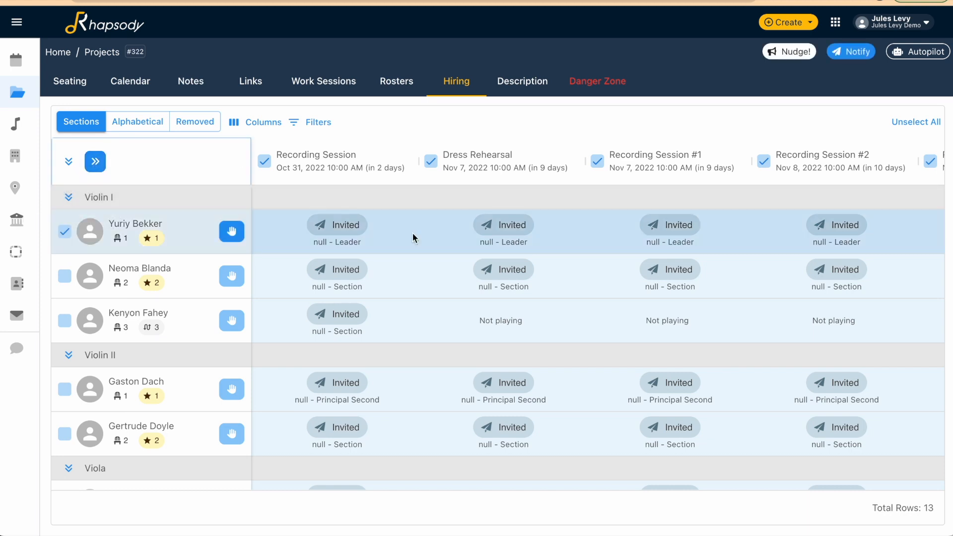
pyautogui.click(230, 232)
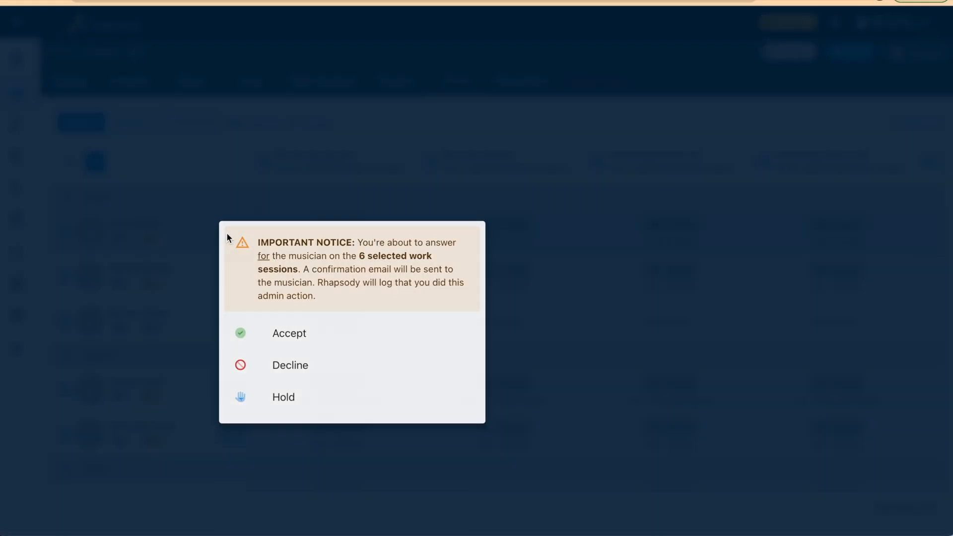
pyautogui.click(332, 330)
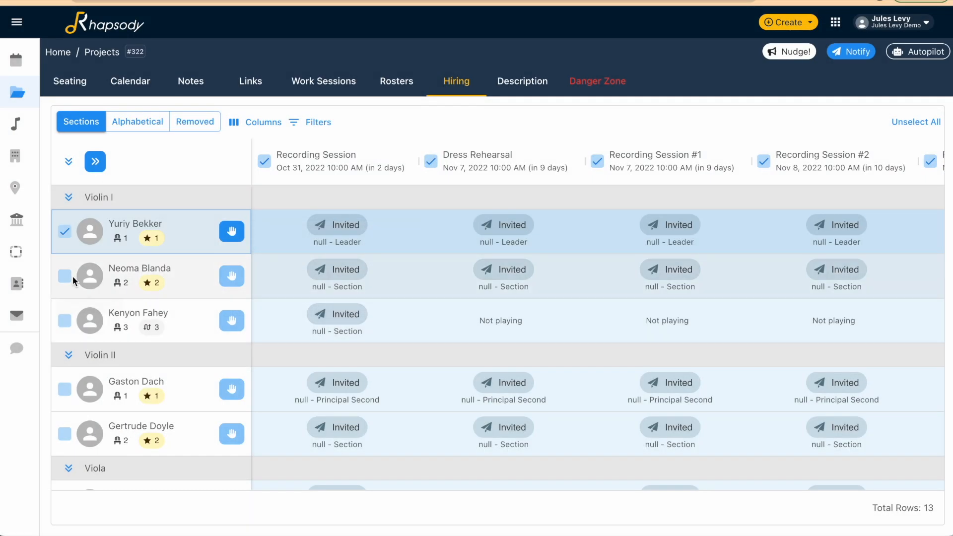
# Decline the six selected work sessions on behalf of the second-chair Violin I musician only
pyautogui.click(65, 235)
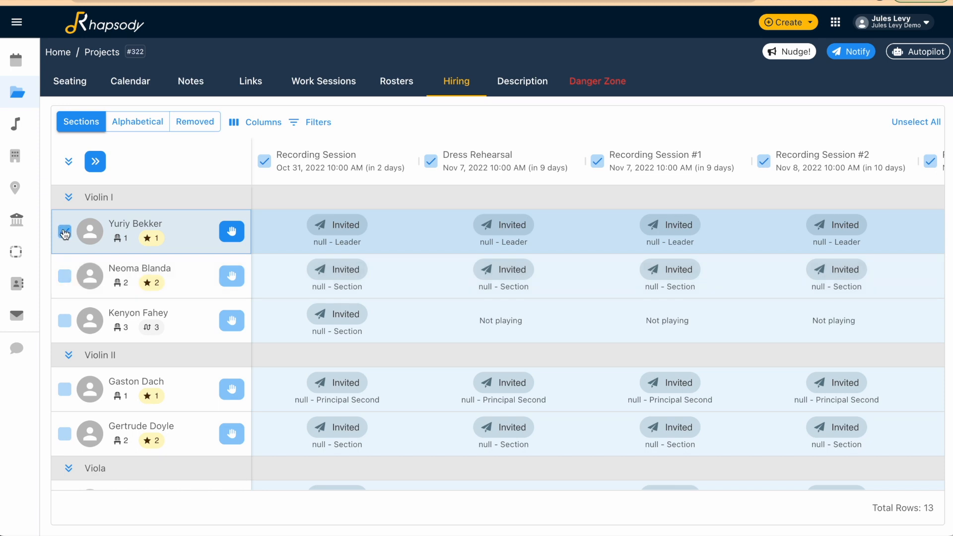
pyautogui.click(64, 276)
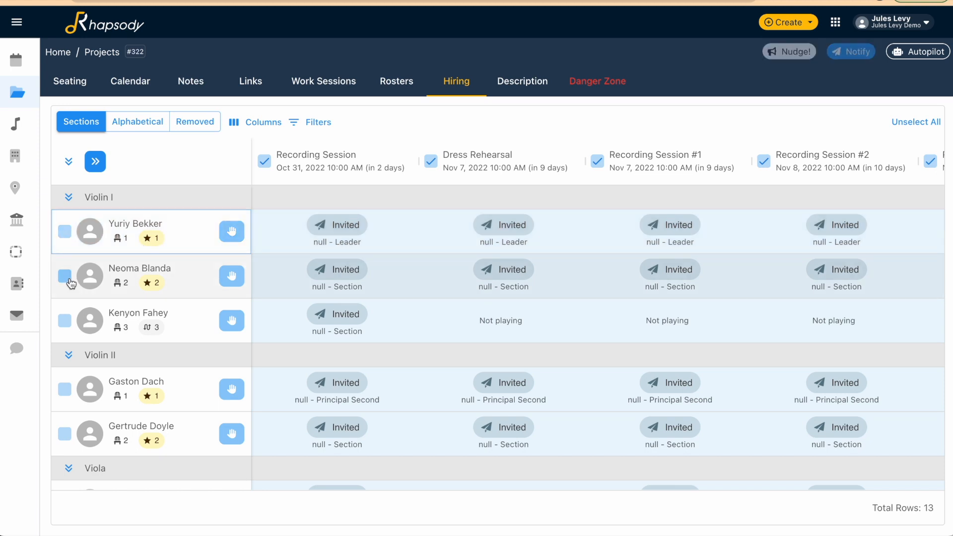
pyautogui.click(228, 280)
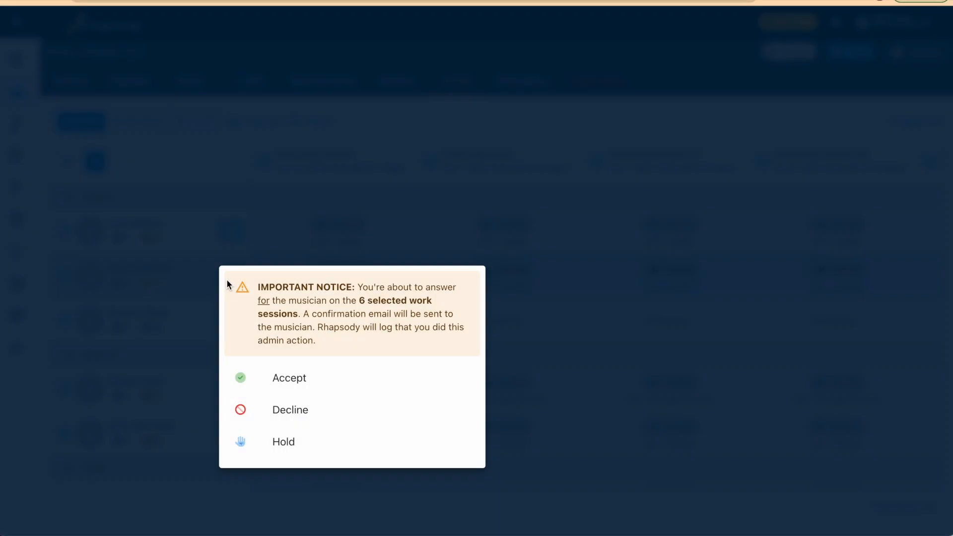
pyautogui.click(313, 415)
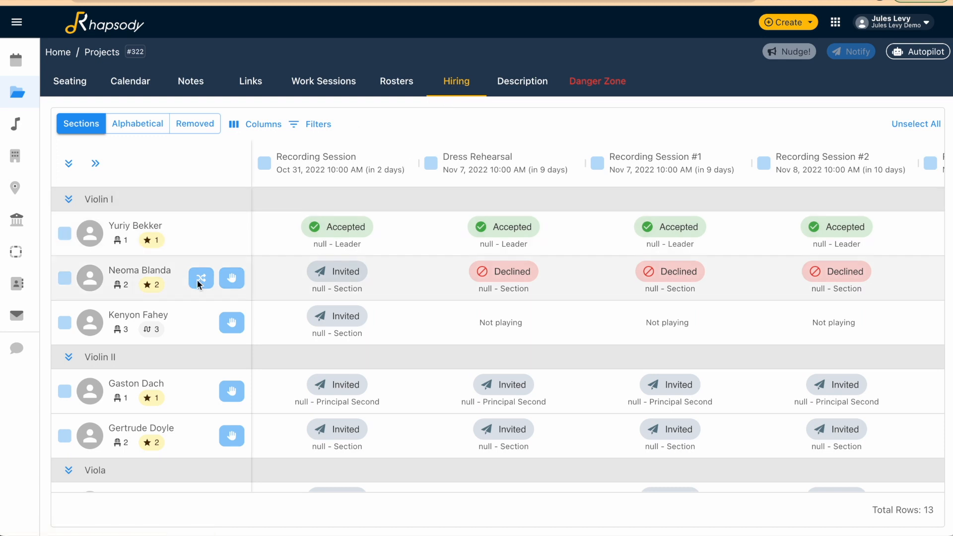
# Replace the second-chair Violin I musician with the on-deck section violinist ranked 4 on all declined sessions
pyautogui.click(64, 279)
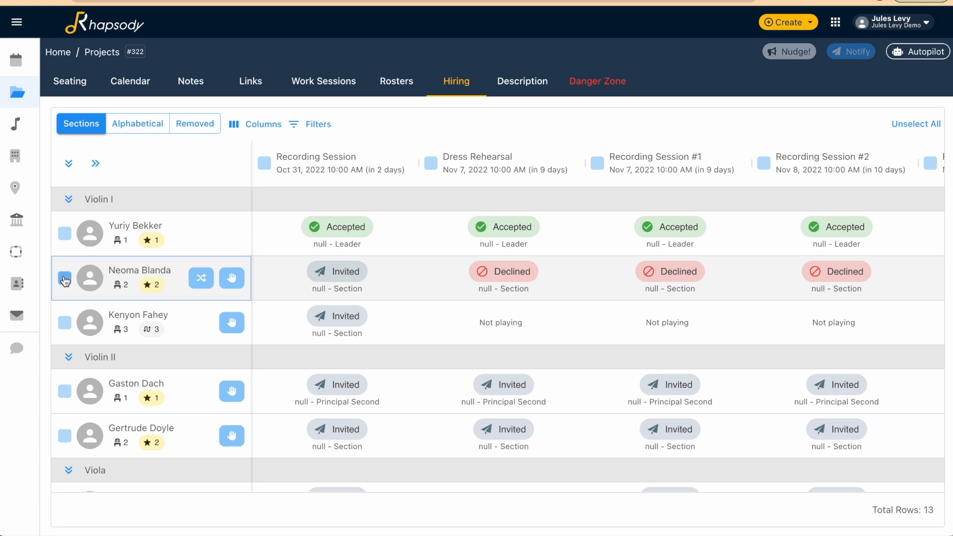
pyautogui.click(96, 164)
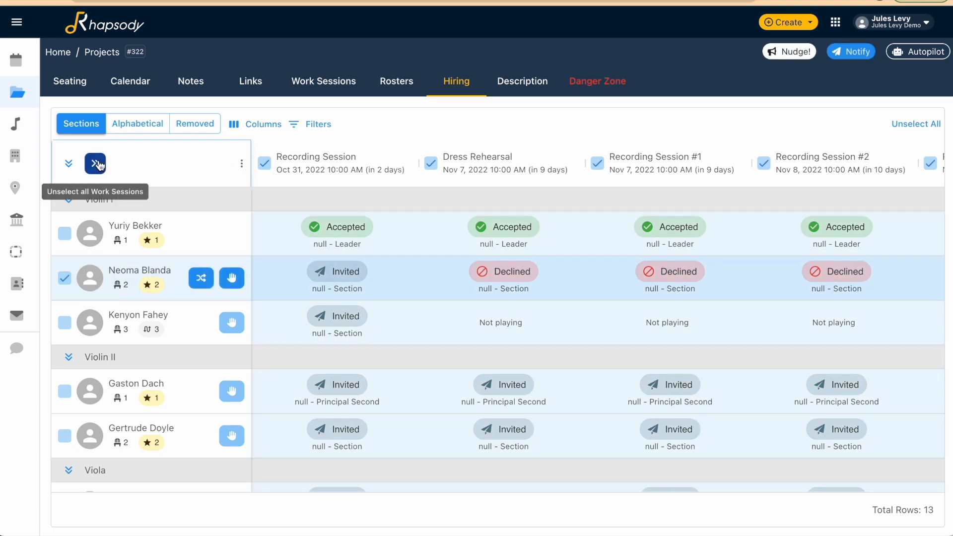
pyautogui.click(198, 279)
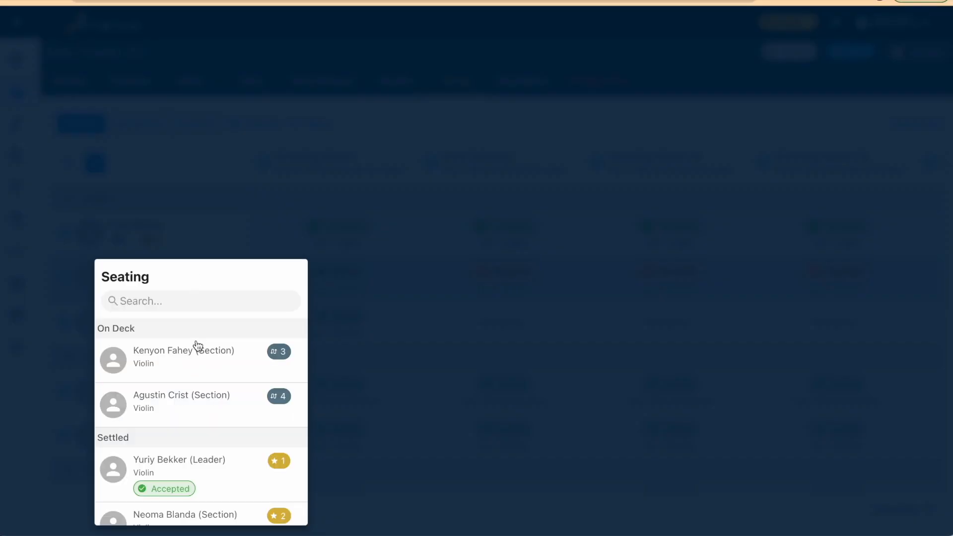
pyautogui.click(195, 405)
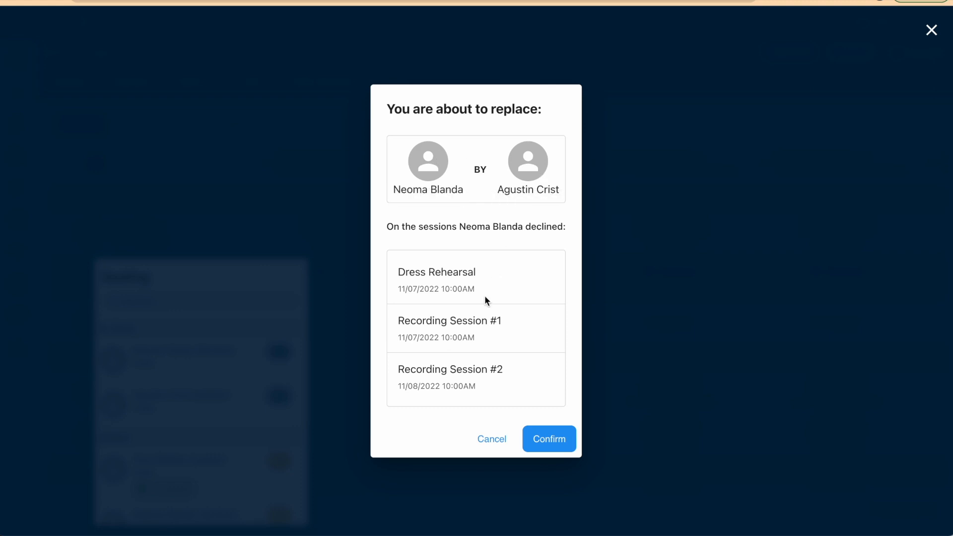
pyautogui.click(545, 440)
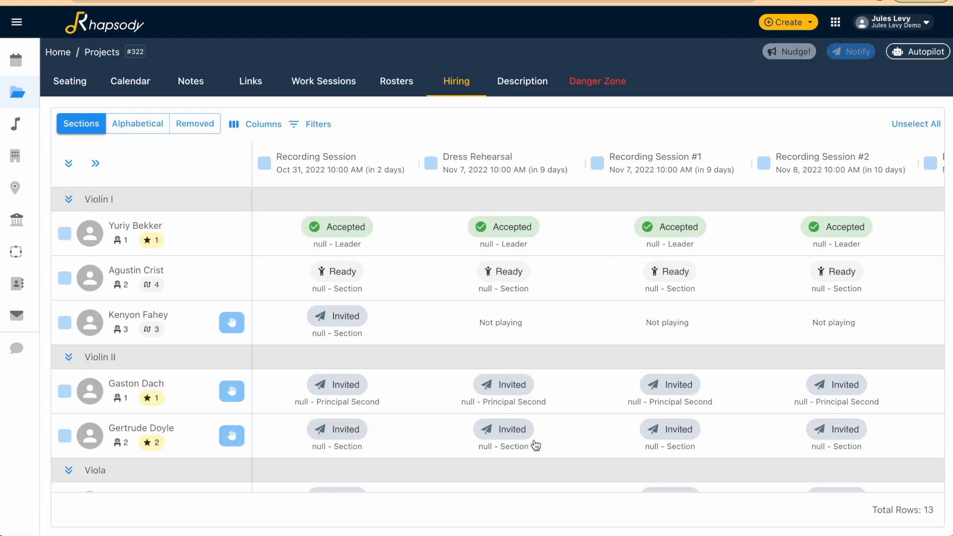
# Prepare an invitation for the replacement Violin I musician covering all work sessions and review its email preview
pyautogui.hscroll(5, 535, 445)
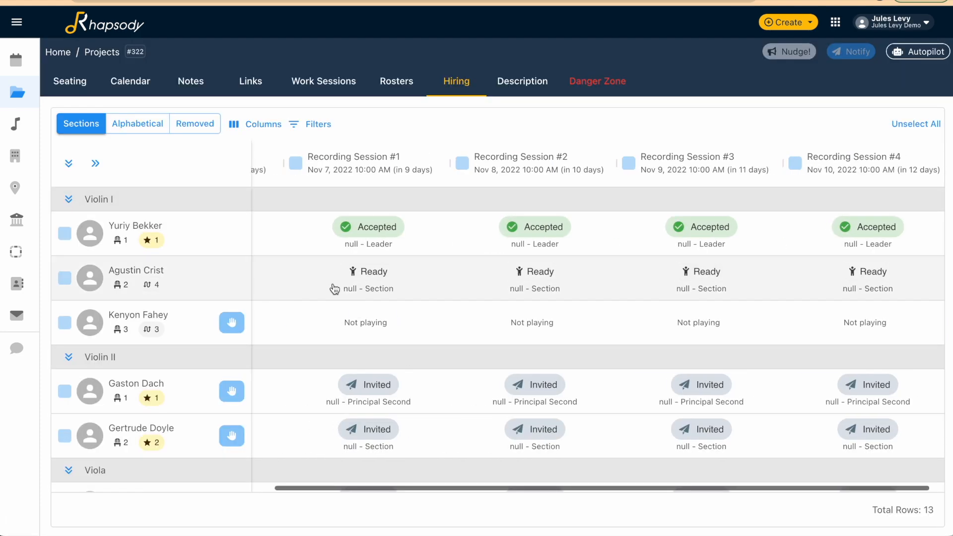
pyautogui.hscroll(-5, 335, 289)
pyautogui.click(64, 279)
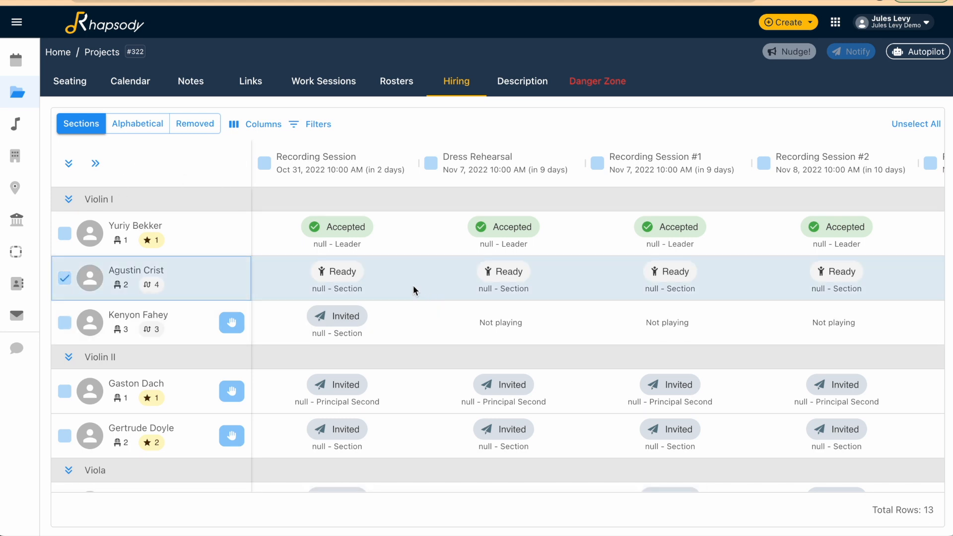
pyautogui.click(101, 166)
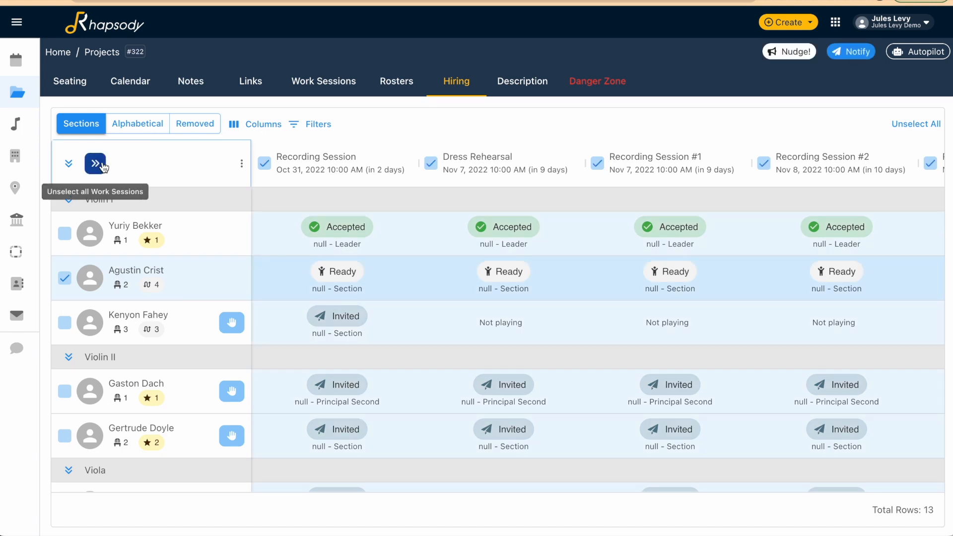
pyautogui.click(869, 52)
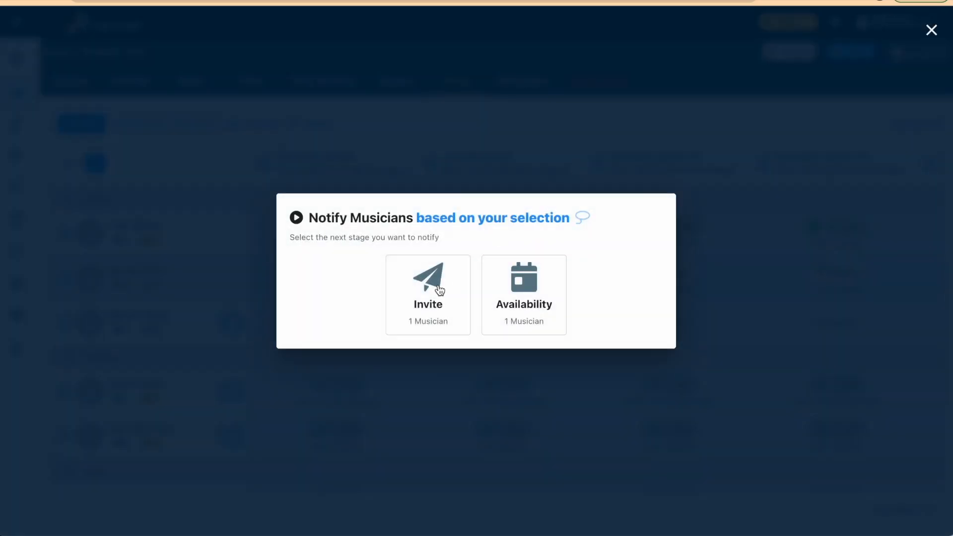
pyautogui.click(439, 290)
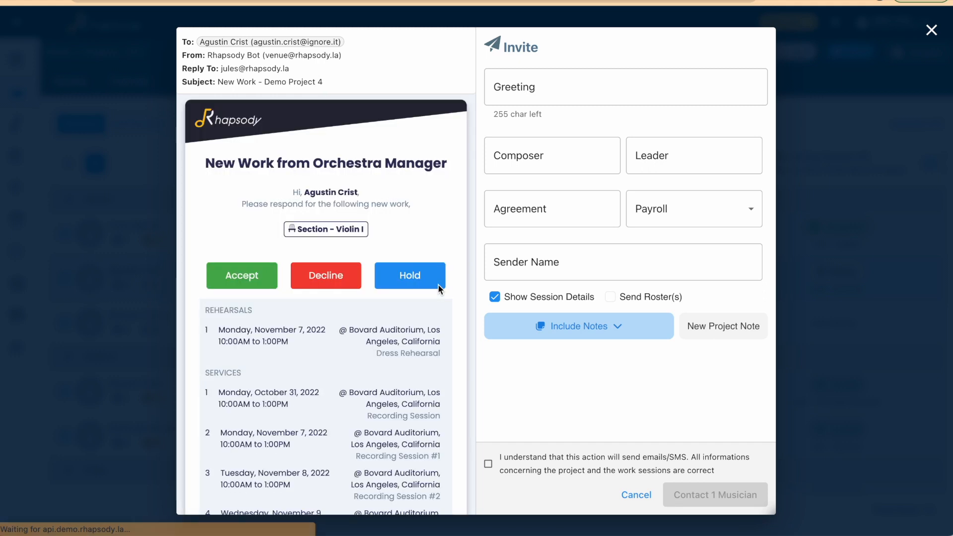
pyautogui.scroll(-6, 438, 287)
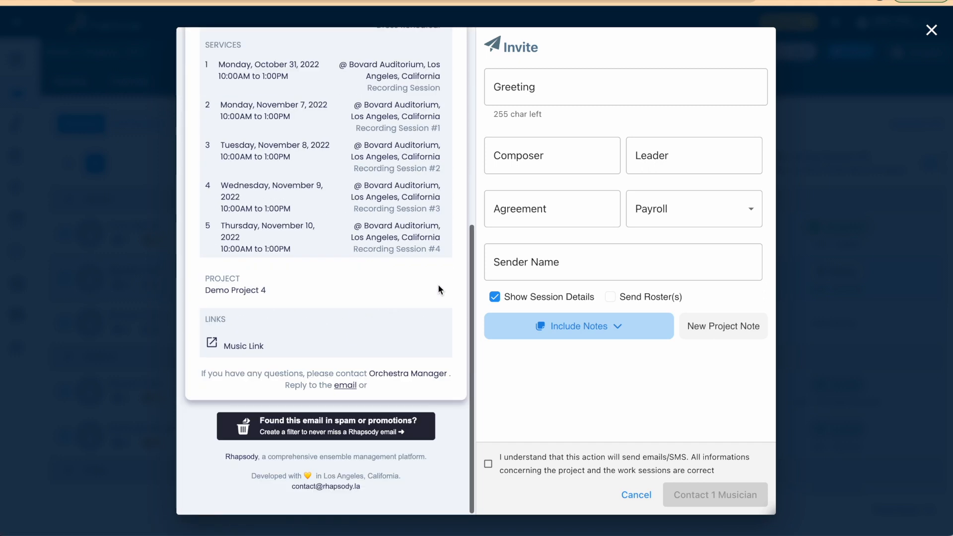
pyautogui.scroll(5, 438, 290)
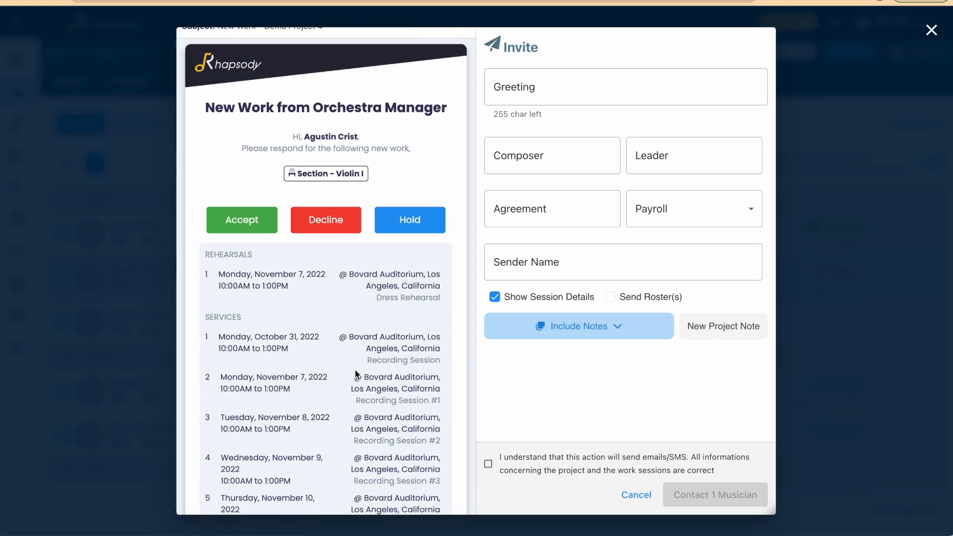
pyautogui.scroll(-4, 354, 369)
pyautogui.scroll(5, 354, 369)
pyautogui.scroll(-2, 355, 369)
pyautogui.scroll(-1, 355, 372)
# Include the "Thank you" project note, acknowledge the email/SMS notice and send the invitation to the replacement musician
pyautogui.click(546, 472)
pyautogui.click(621, 342)
pyautogui.click(607, 338)
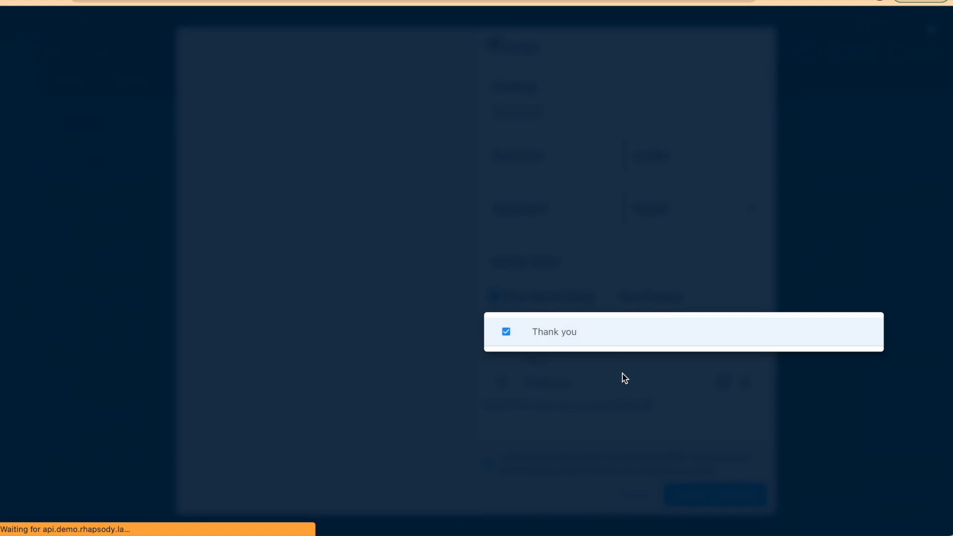
pyautogui.click(625, 379)
pyautogui.click(708, 487)
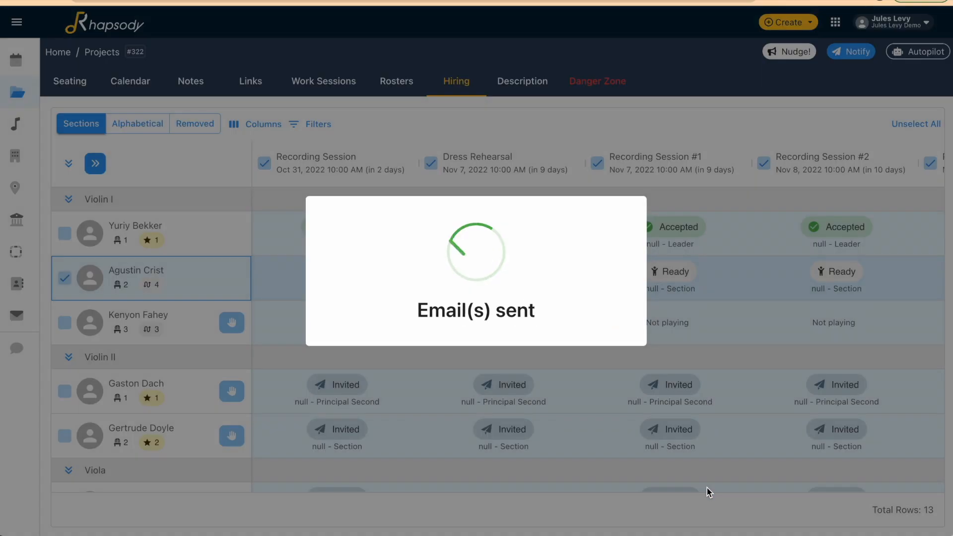